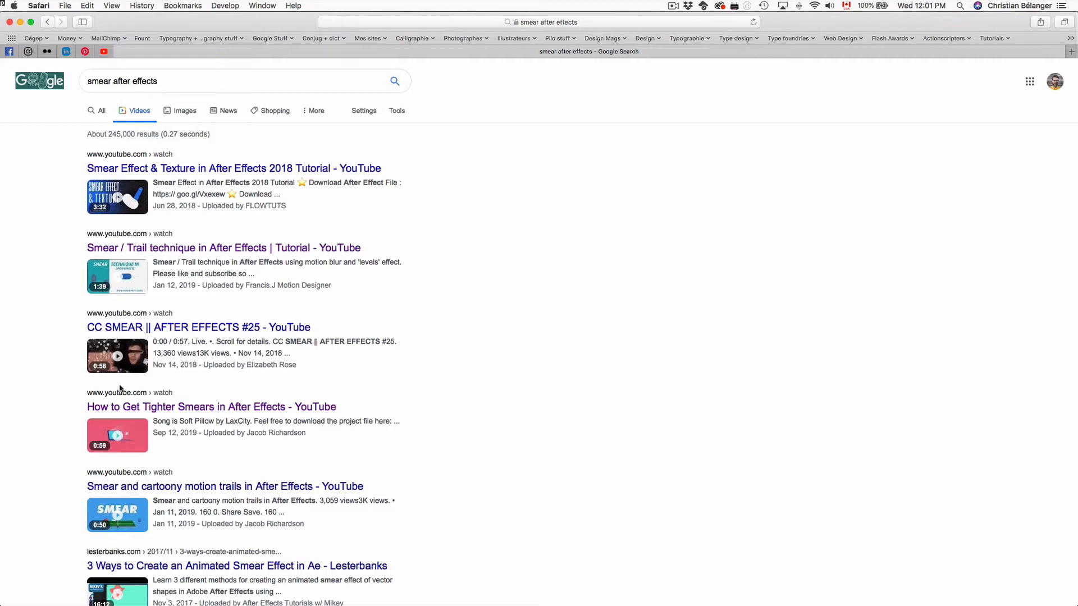
{"action": "scroll", "coordinate": [116, 382], "scroll_direction": "up", "scroll_amount": 3}
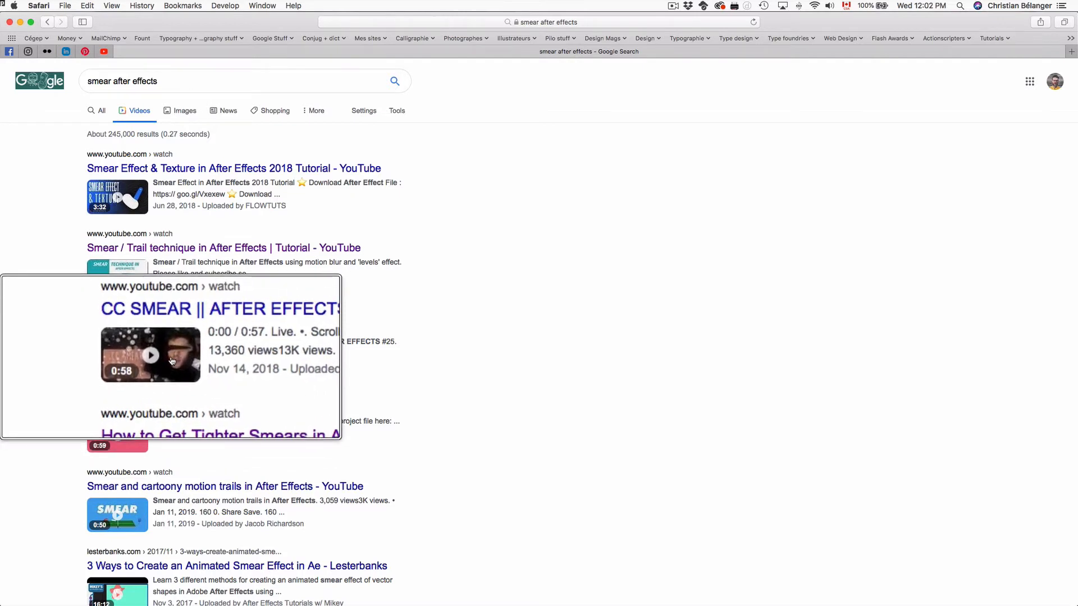
{"action": "scroll", "coordinate": [131, 361], "scroll_direction": "down", "scroll_amount": 3}
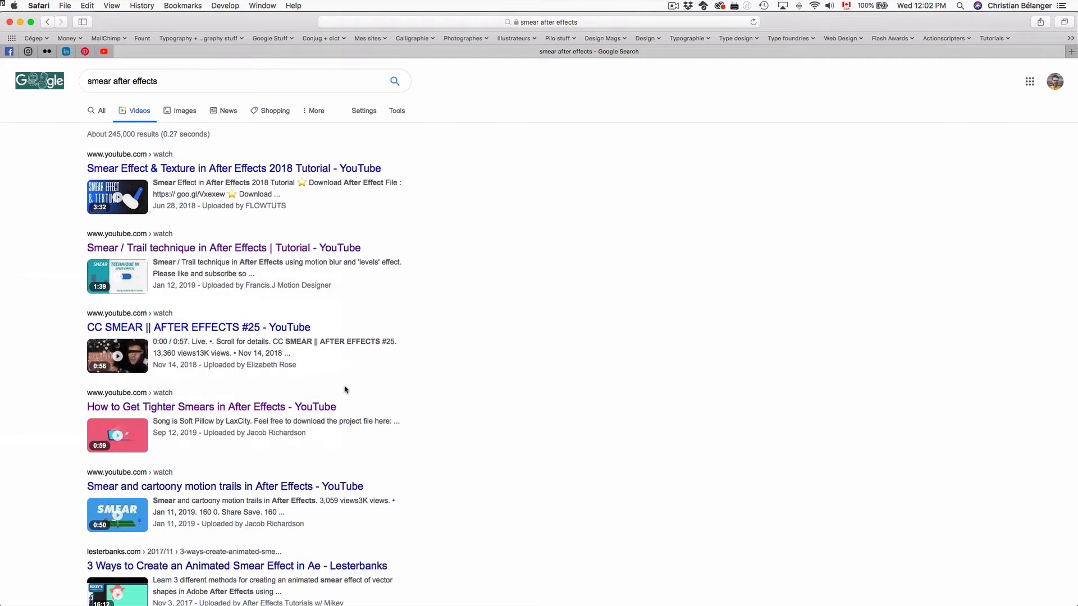
{"action": "scroll", "coordinate": [135, 365], "scroll_direction": "up", "scroll_amount": 5}
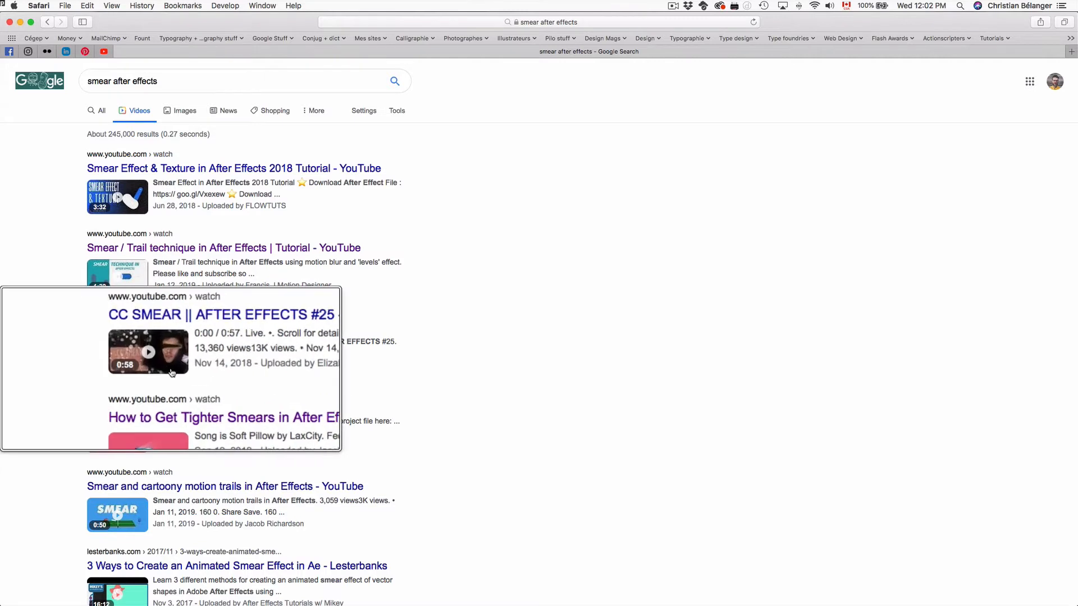
{"action": "scroll", "coordinate": [136, 367], "scroll_direction": "down", "scroll_amount": 5}
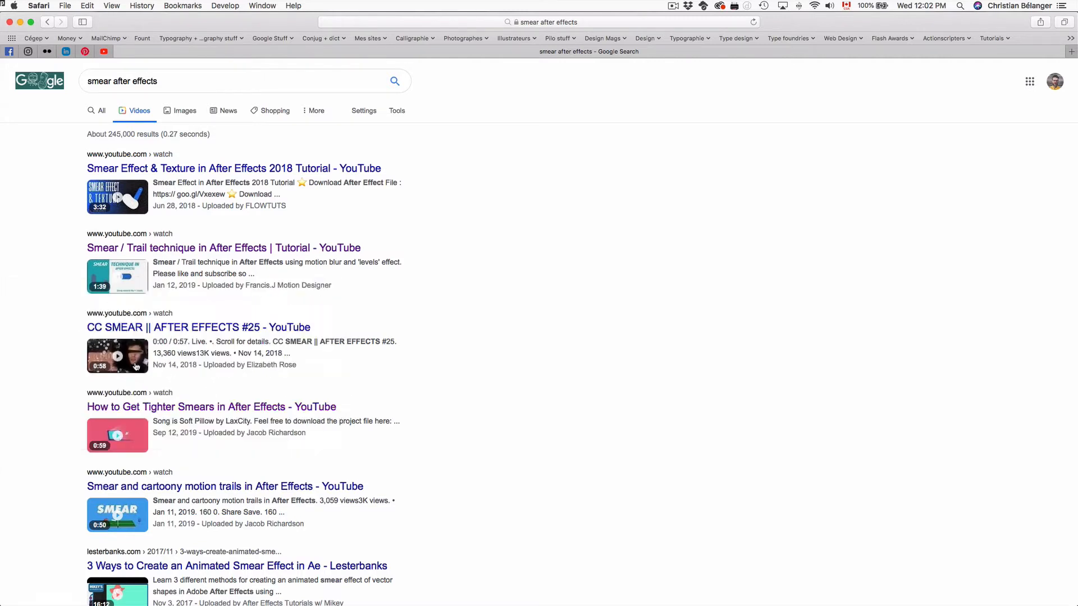
- Switch to After Effects and play the 00_Exemple composition's circle trail animation from the first frame
{"action": "key", "text": "super+Tab"}
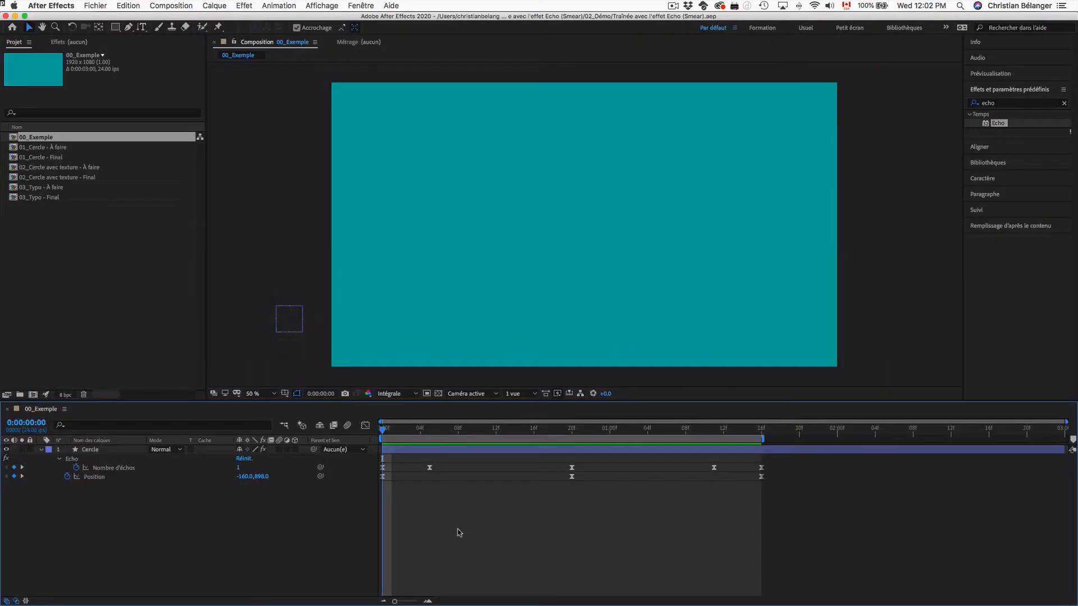
{"action": "key", "text": "space"}
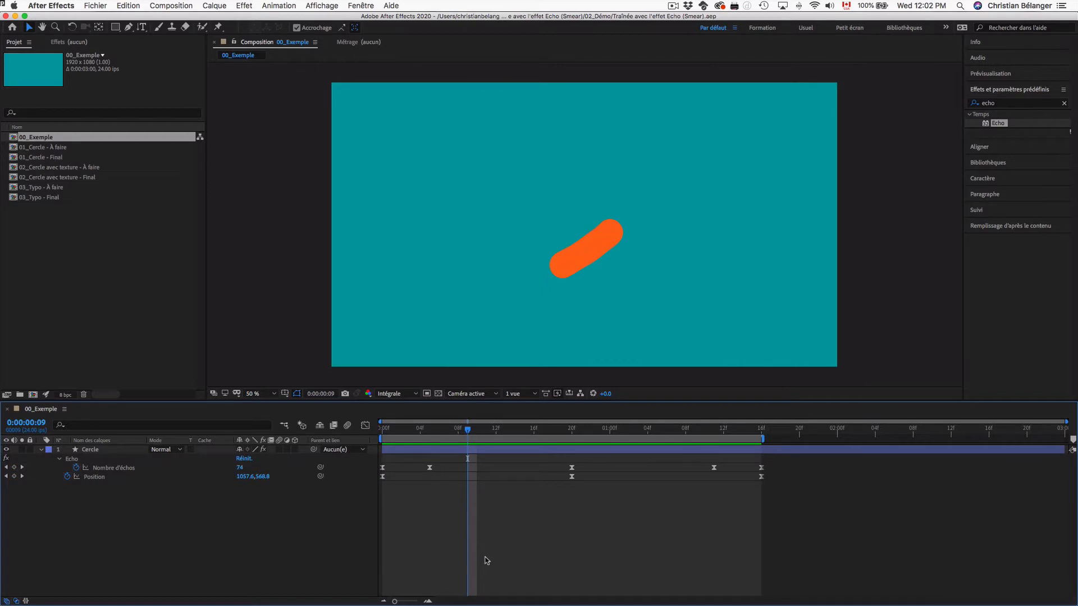
{"action": "mouse_move", "coordinate": [470, 433]}
{"action": "left_mouse_down"}
{"action": "mouse_move", "coordinate": [562, 431]}
{"action": "mouse_move", "coordinate": [383, 432]}
{"action": "mouse_move", "coordinate": [762, 436]}
{"action": "mouse_move", "coordinate": [381, 433]}
{"action": "left_mouse_up"}
{"action": "key", "text": "space"}
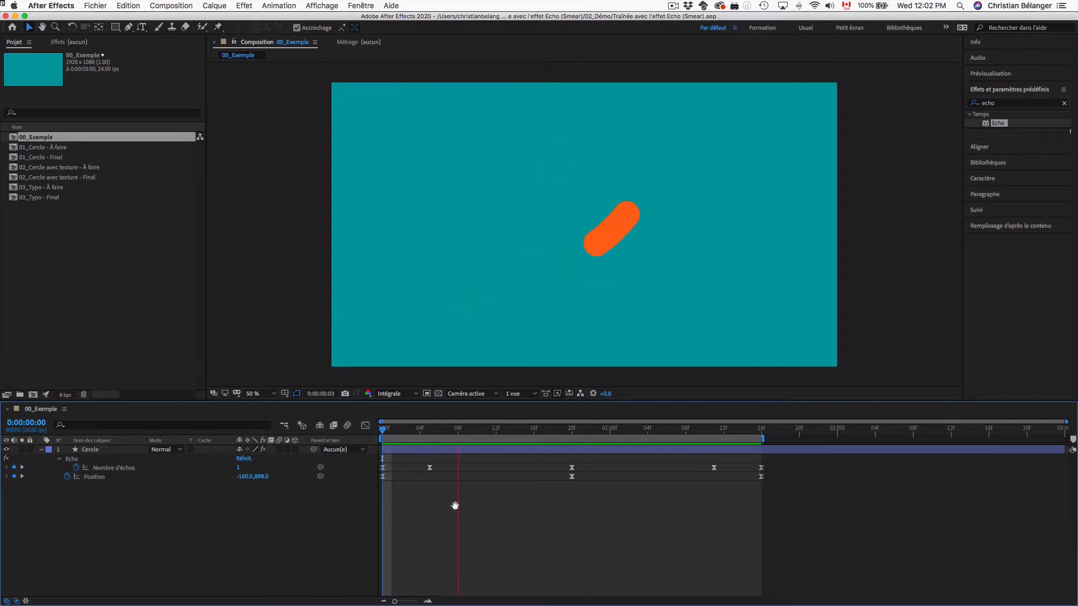
{"action": "key", "text": "space"}
- Look over the browser's search results for smear tutorials, and return to After Effects
{"action": "key", "text": "super+Tab"}
{"action": "scroll", "coordinate": [456, 509], "scroll_direction": "down", "scroll_amount": 3}
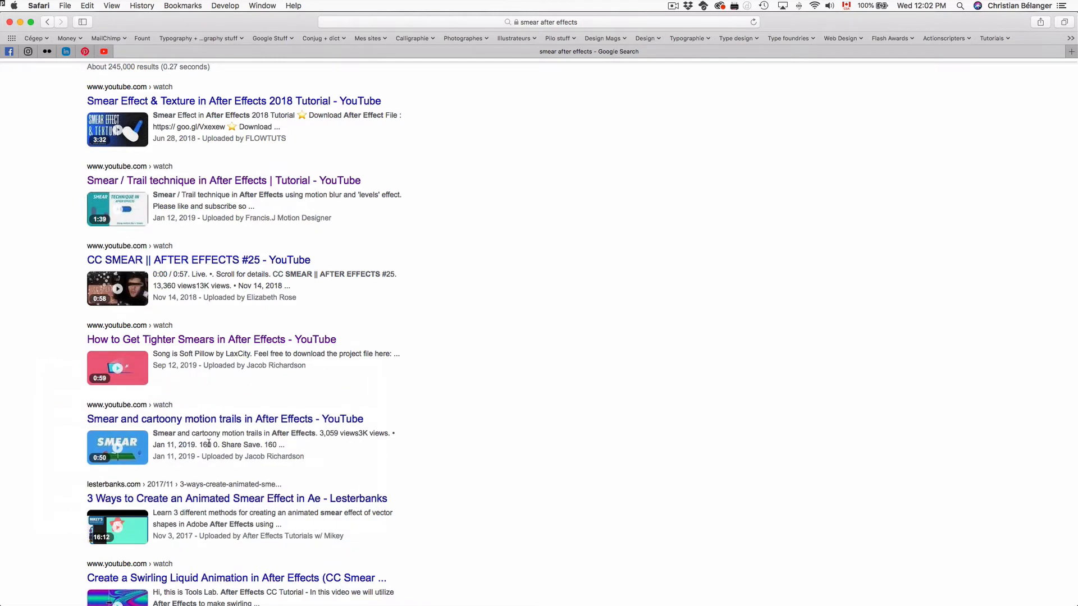
{"action": "key", "text": "super+Tab"}
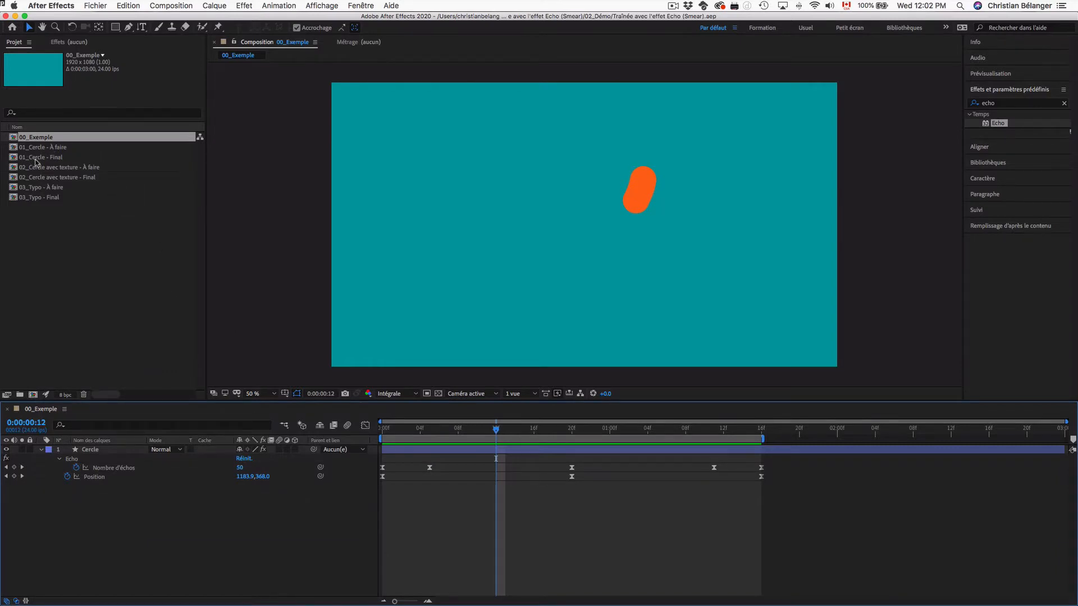
- Open the 01_Cercle - Final composition and preview its circle animation by playing and scrubbing it
{"action": "double_click", "coordinate": [54, 158]}
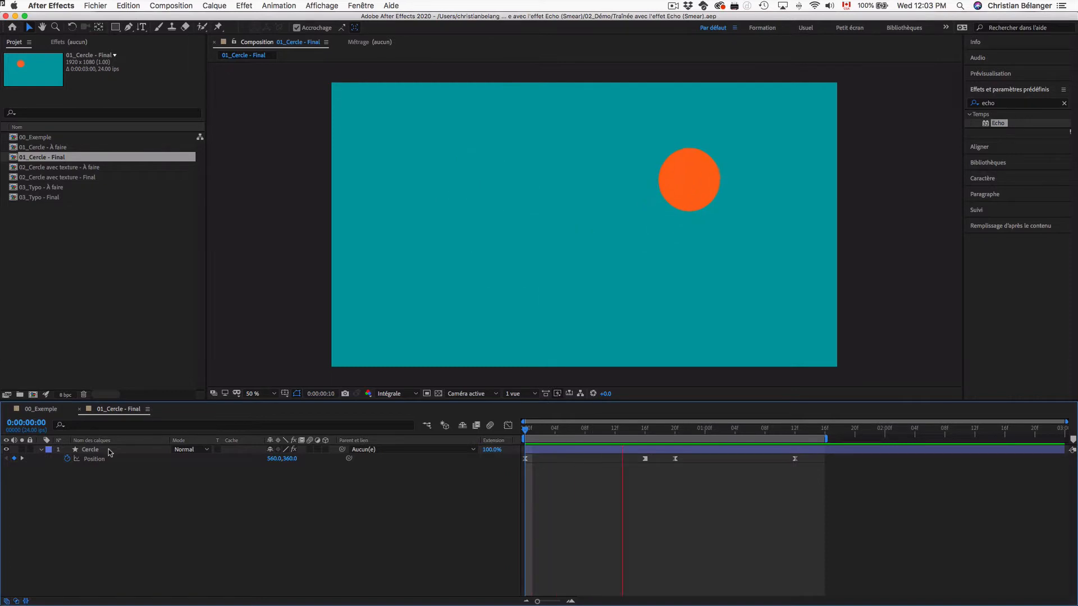
{"action": "key", "text": "space"}
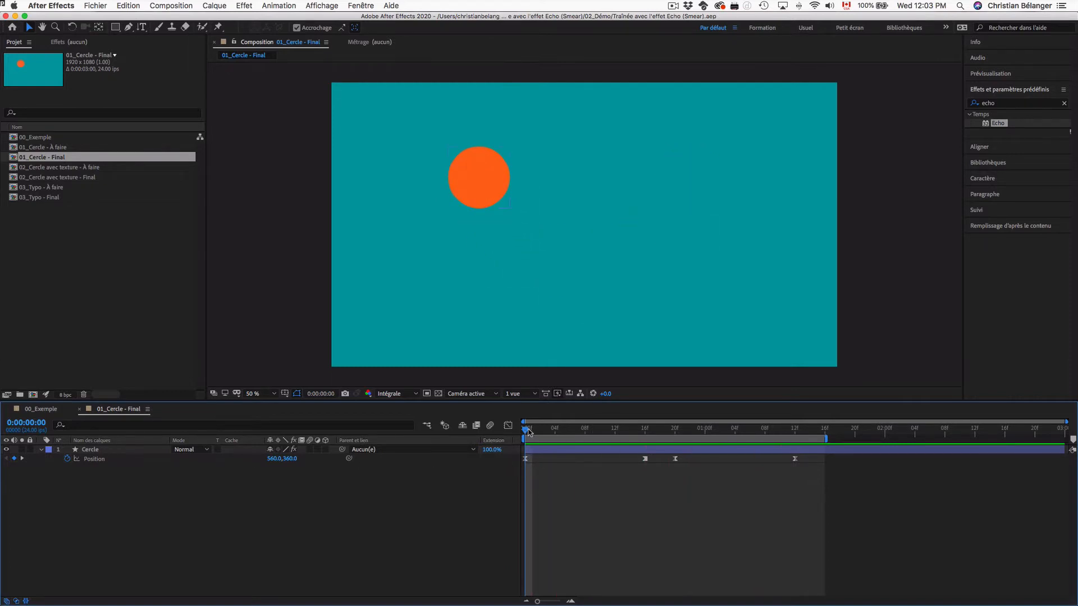
{"action": "left_click_drag", "start_coordinate": [532, 431], "coordinate": [588, 435]}
- Expand the Echo effect settings of the finished Cercle layer and examine its trail at 0:00:00:05
{"action": "left_click", "coordinate": [42, 451]}
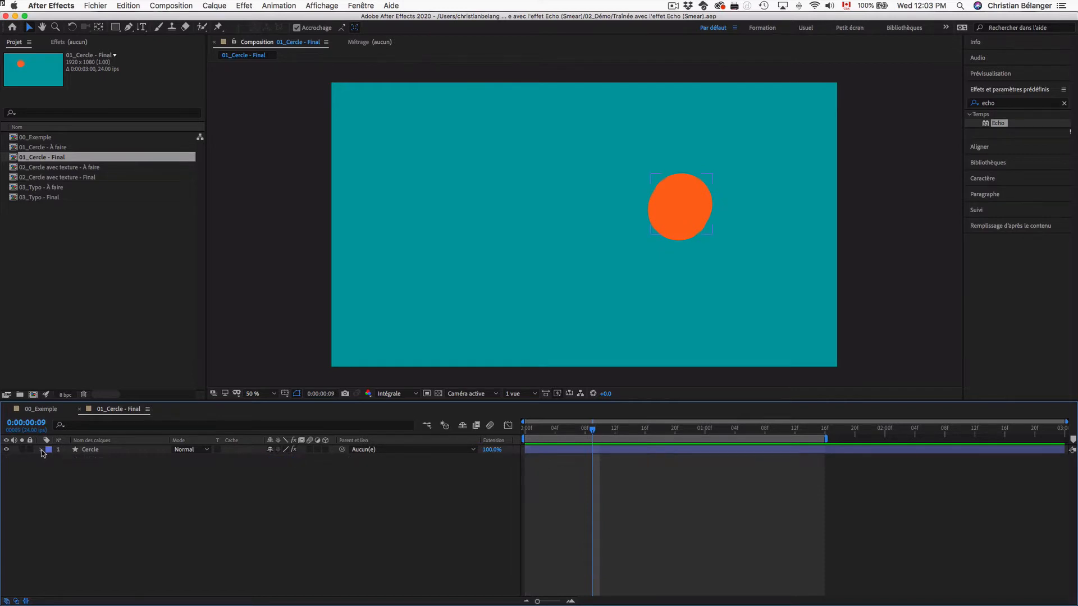
{"action": "left_click", "coordinate": [42, 450]}
{"action": "left_click", "coordinate": [51, 476]}
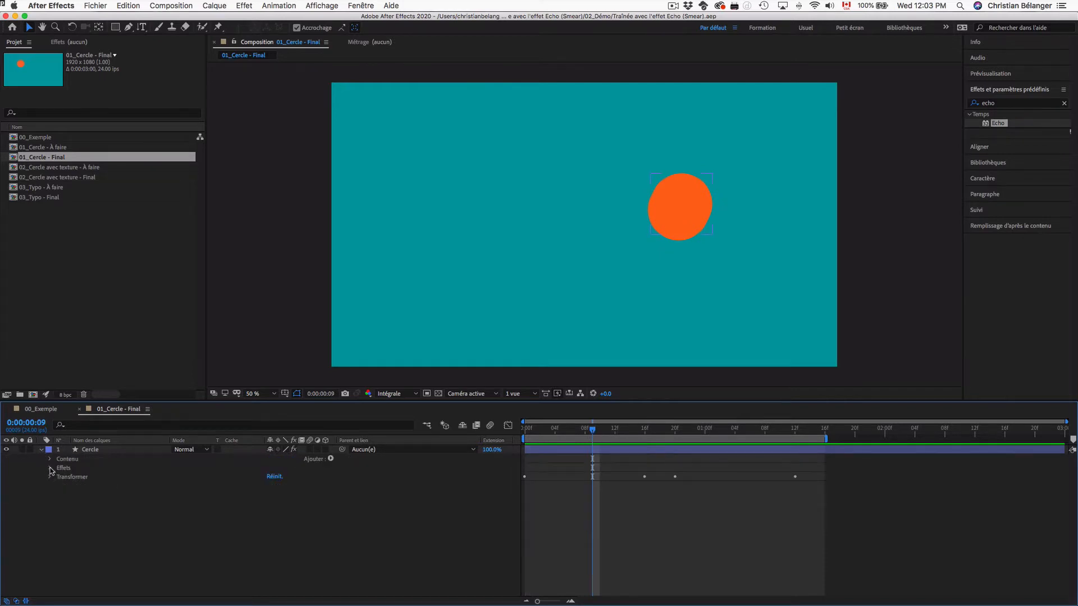
{"action": "left_click", "coordinate": [50, 469]}
{"action": "left_click", "coordinate": [65, 477]}
{"action": "left_click", "coordinate": [60, 477]}
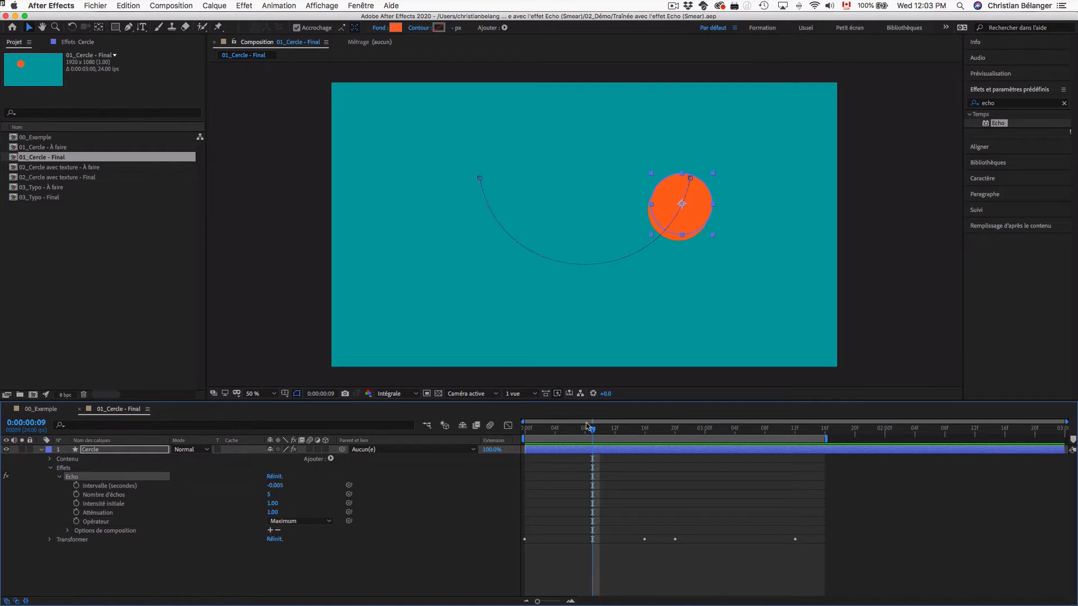
{"action": "left_click_drag", "start_coordinate": [592, 430], "coordinate": [563, 432]}
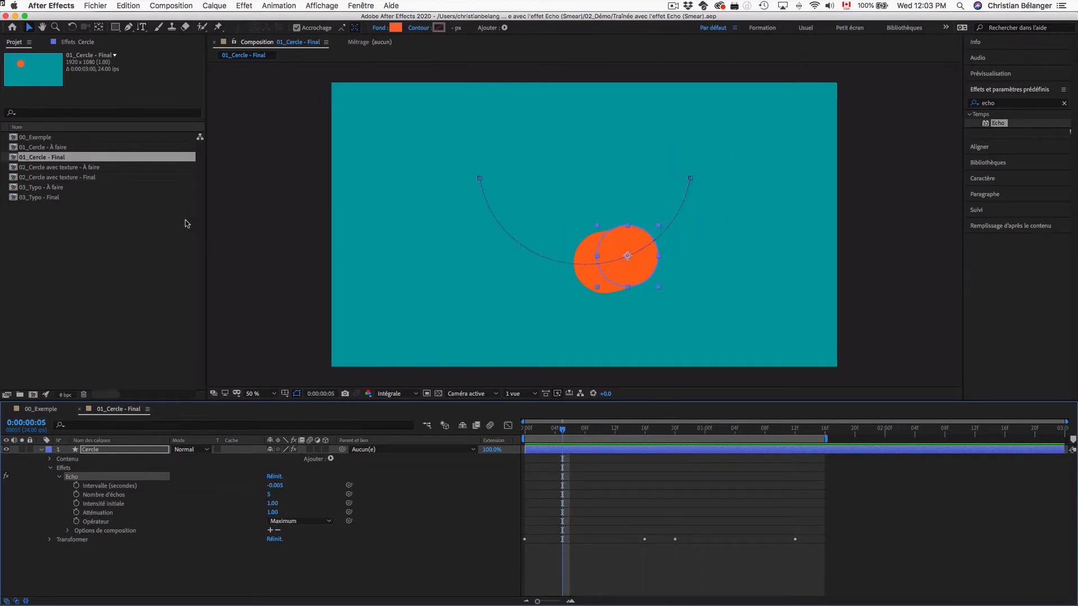
- Open the 01_Cercle - À faire composition and play its circle animation
{"action": "double_click", "coordinate": [68, 147]}
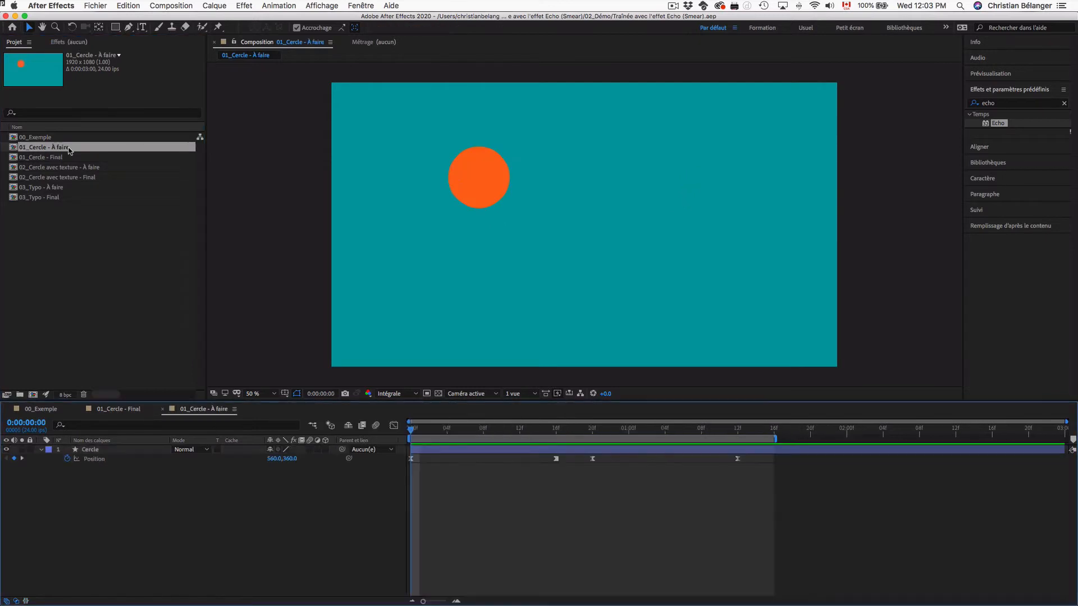
{"action": "key", "text": "space"}
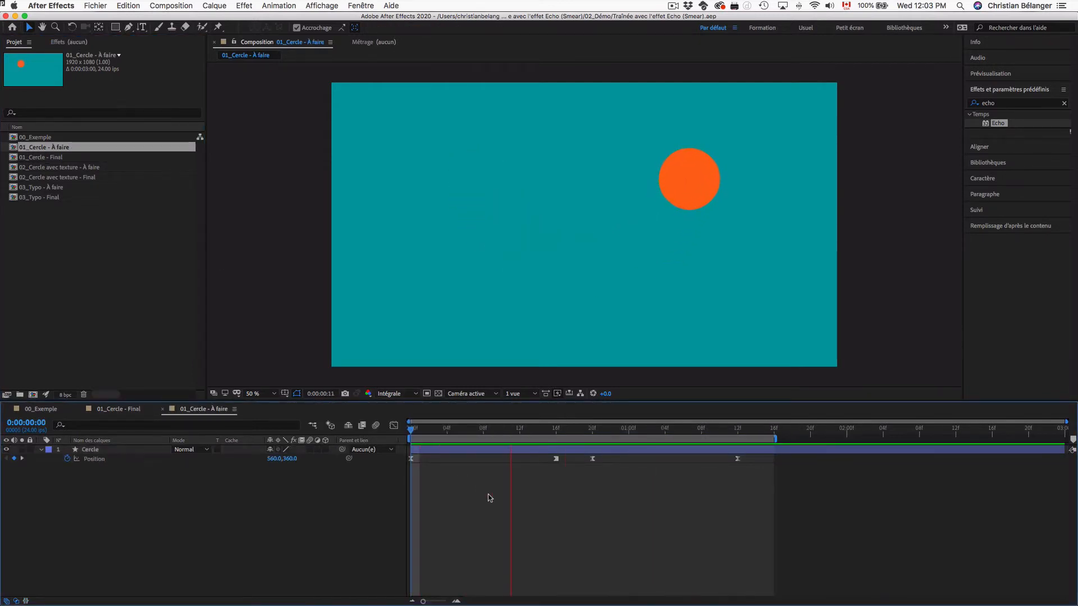
{"action": "key", "text": "space"}
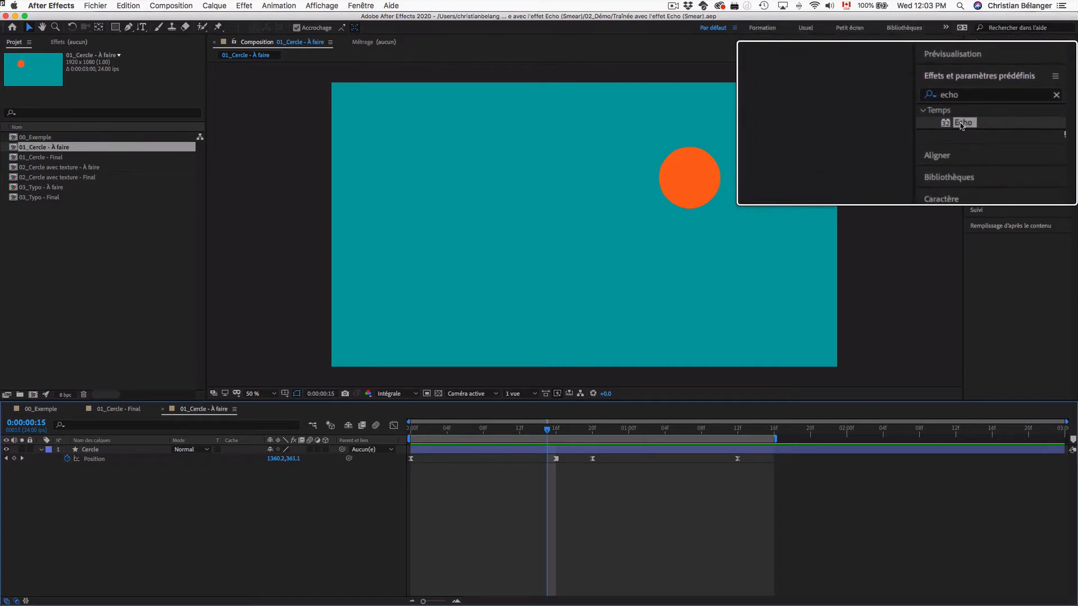
- Apply the Echo effect to the Cercle layer and reveal it in the layer's effects
{"action": "left_click_drag", "start_coordinate": [998, 127], "coordinate": [94, 451]}
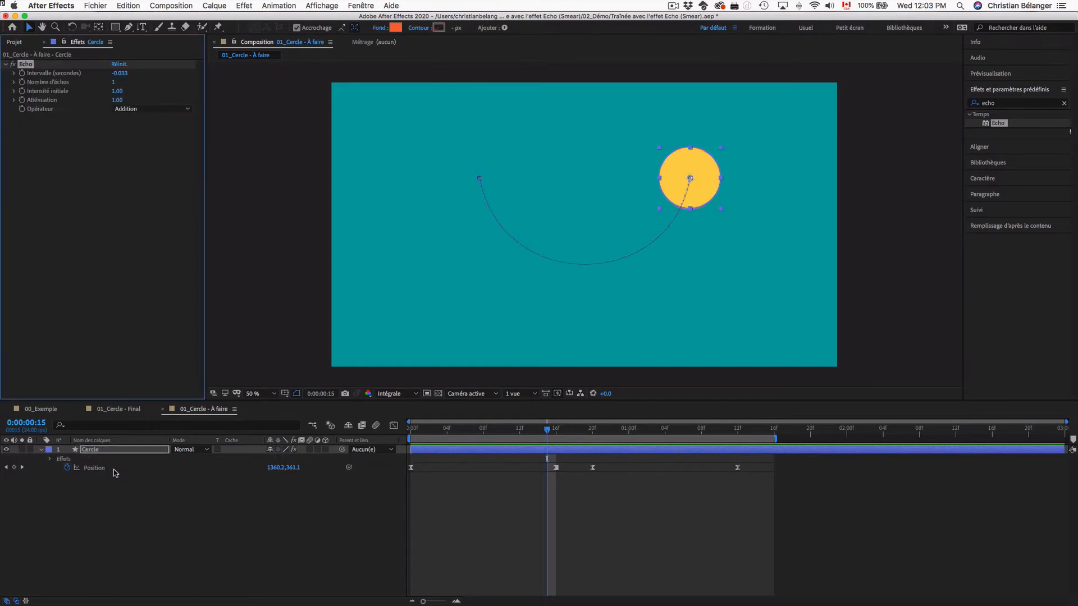
{"action": "left_click", "coordinate": [41, 450]}
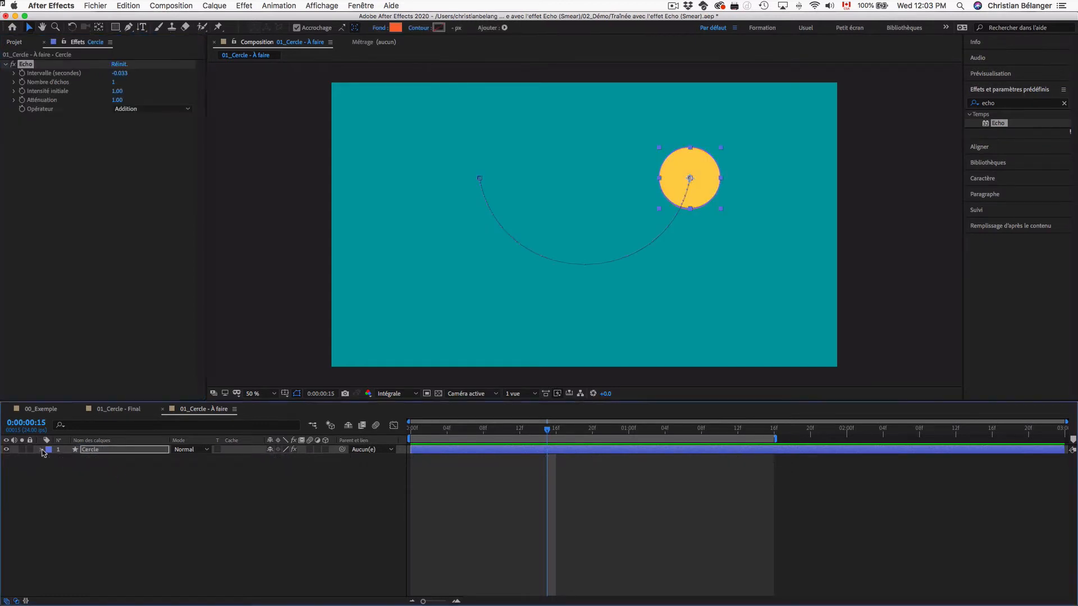
{"action": "left_click", "coordinate": [41, 450]}
{"action": "left_click", "coordinate": [50, 476]}
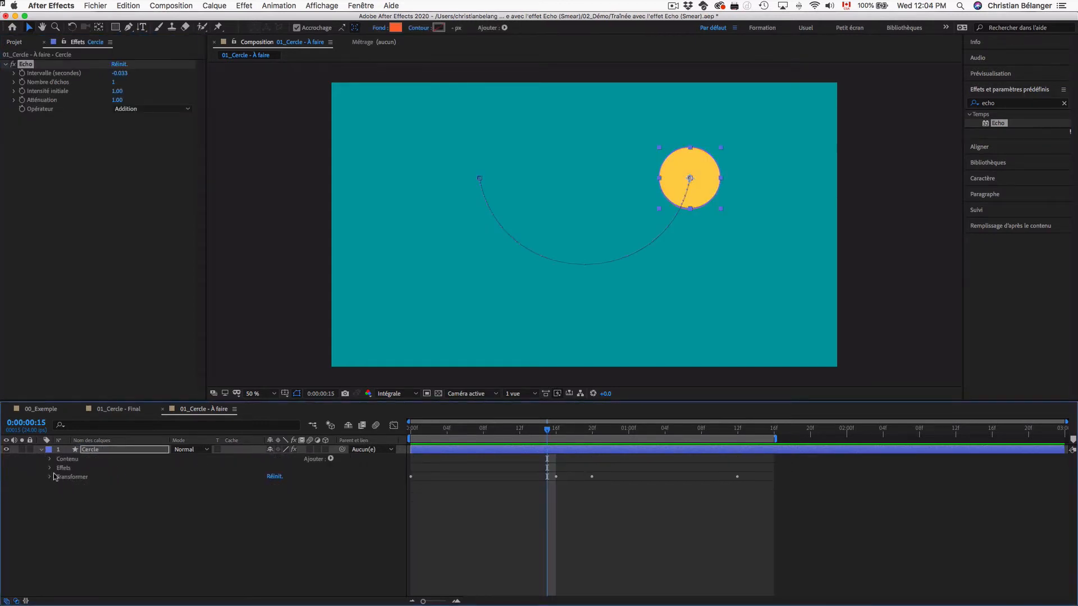
{"action": "left_click", "coordinate": [50, 467]}
- Preview the circle with the Echo effect, expand the effect's settings, and examine the overlap at 0:00:00:23
{"action": "key", "text": "space"}
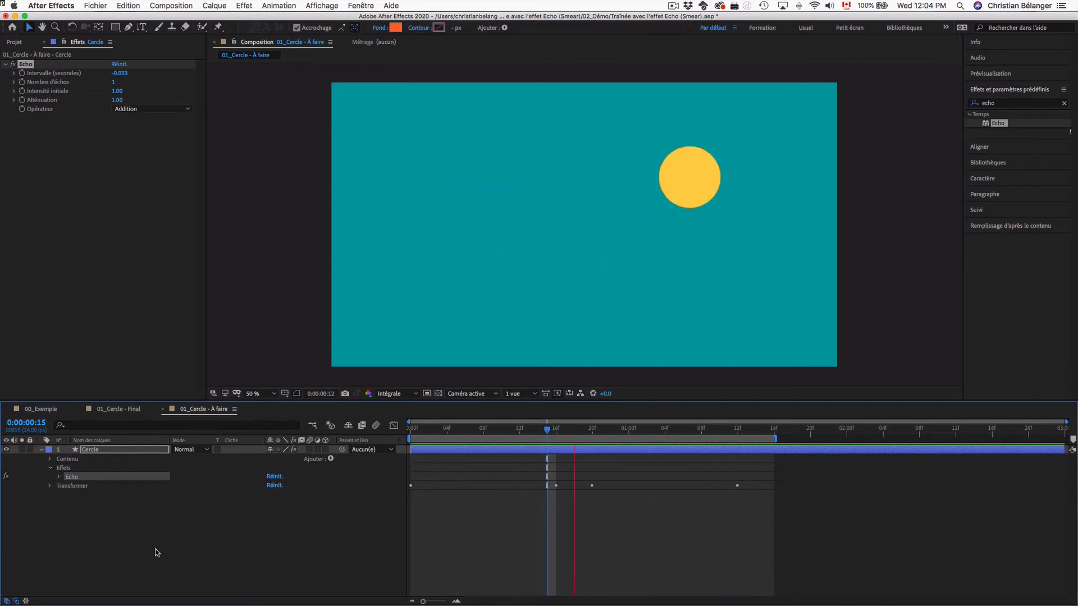
{"action": "key", "text": "space"}
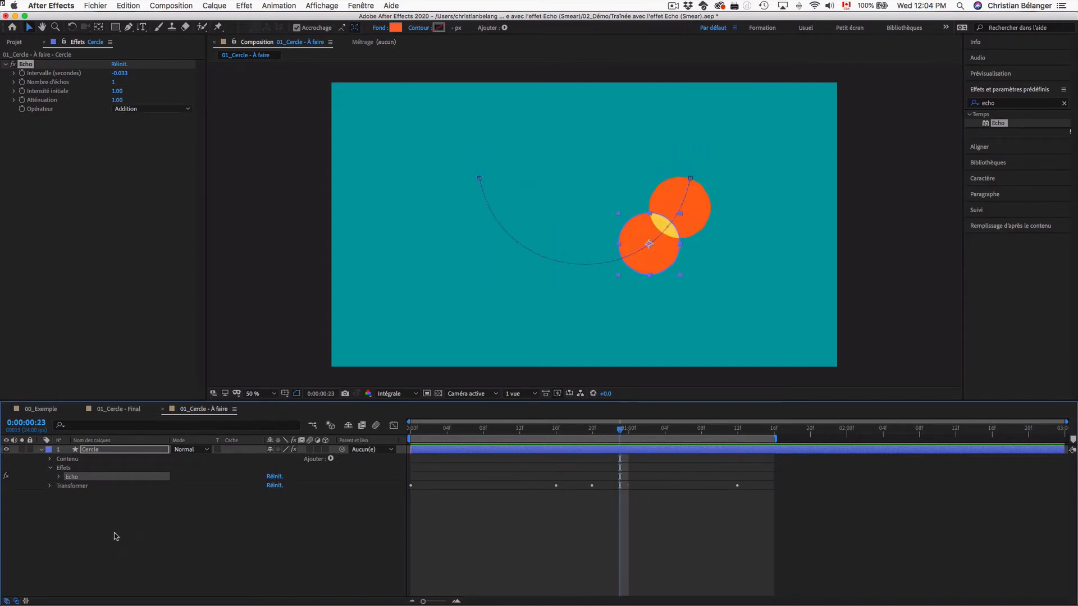
{"action": "left_click", "coordinate": [60, 478]}
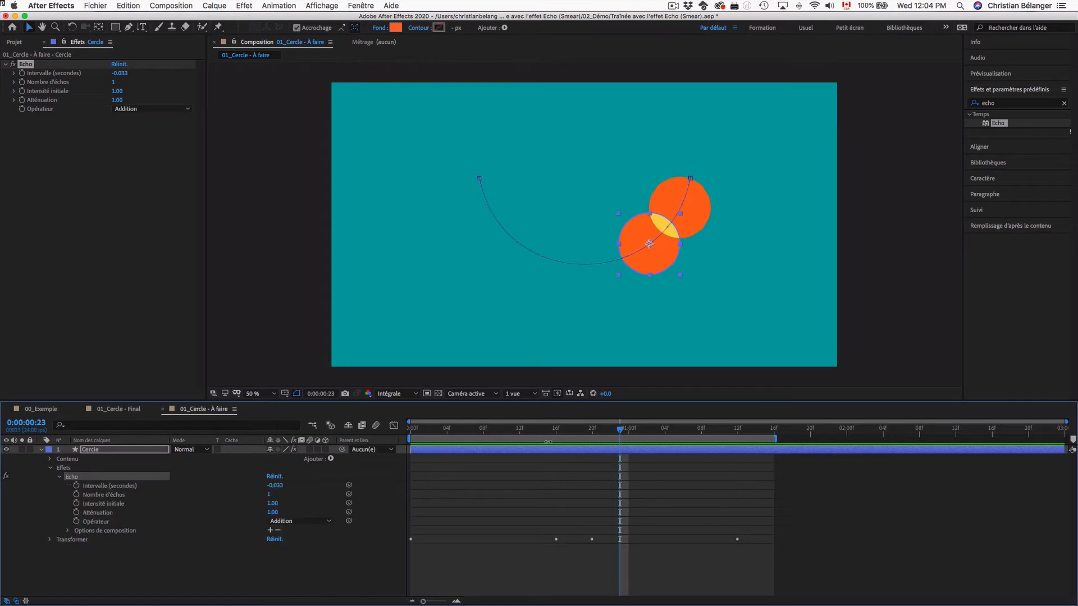
{"action": "left_click_drag", "start_coordinate": [553, 432], "coordinate": [620, 436]}
- Set the Echo effect's Opérateur to Maximum
{"action": "left_click", "coordinate": [109, 523]}
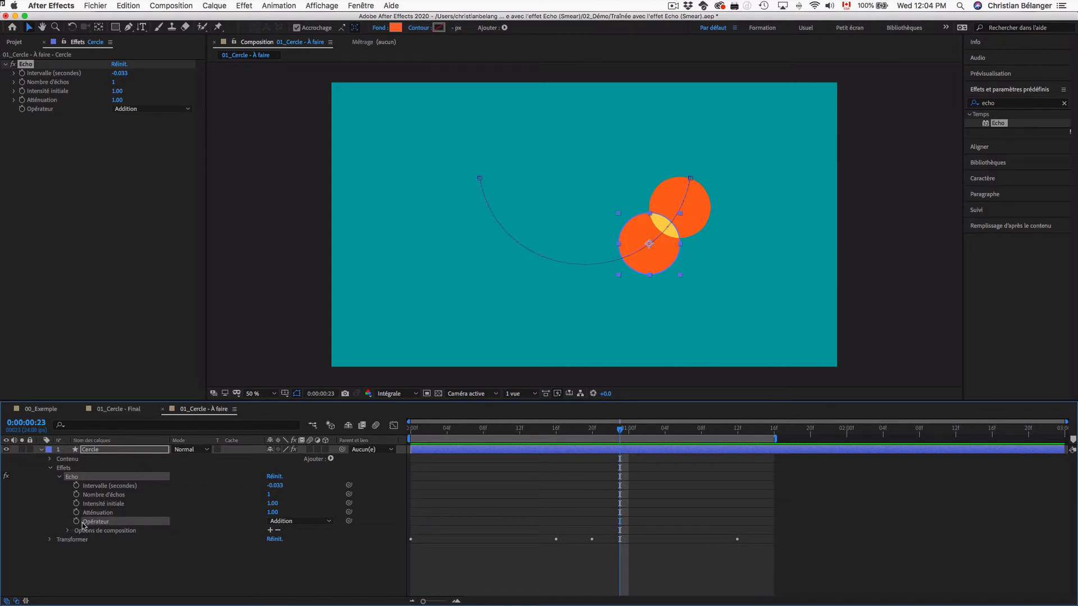
{"action": "left_click", "coordinate": [328, 523]}
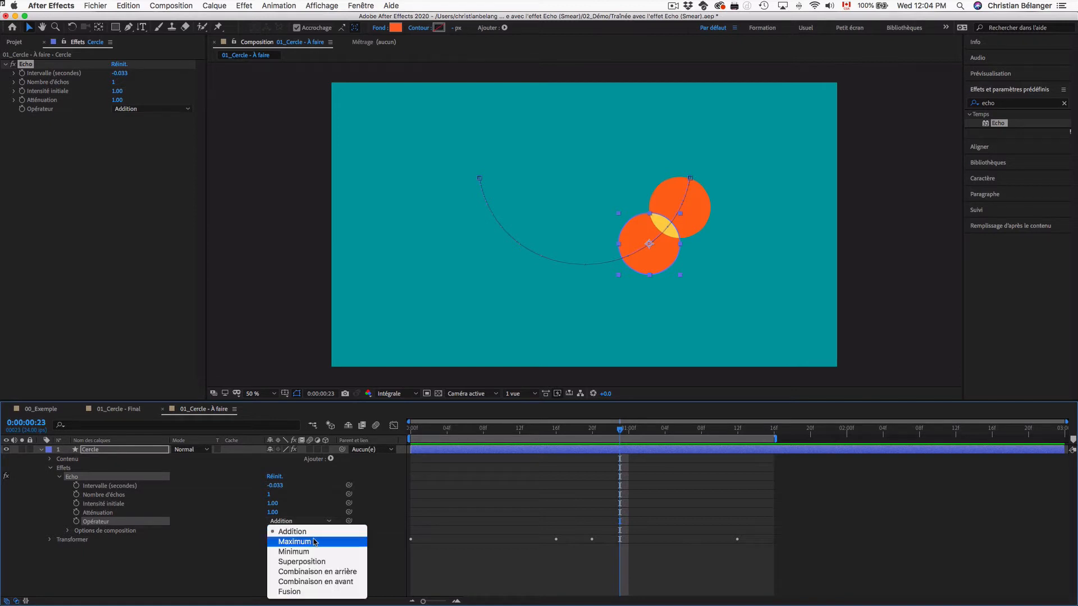
{"action": "left_click", "coordinate": [314, 542]}
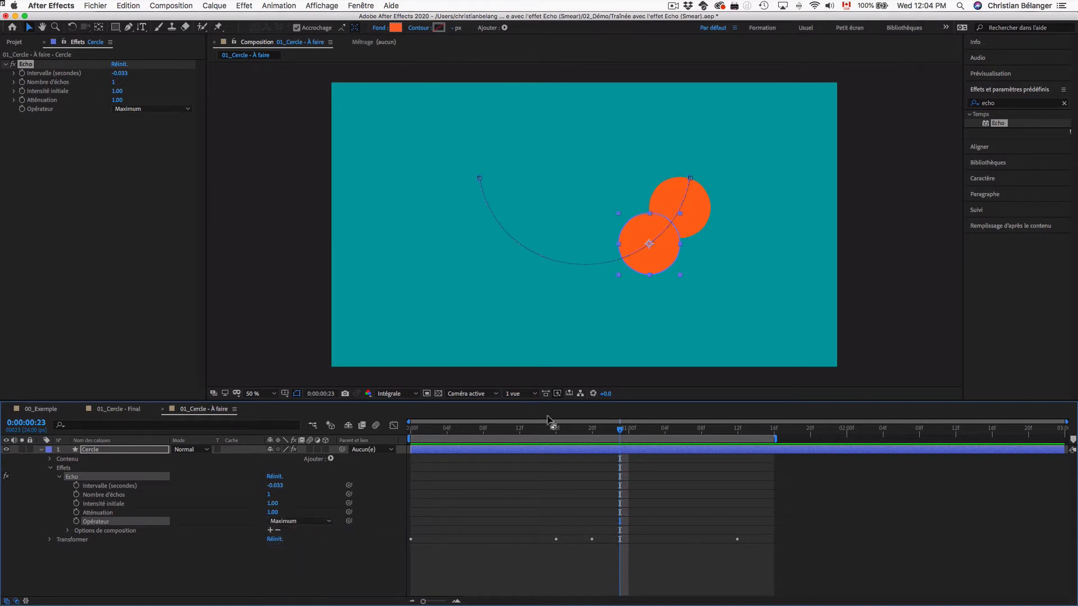
- Play the circle animation from the start to check the echo with the Maximum operator
{"action": "left_click_drag", "start_coordinate": [620, 431], "coordinate": [505, 432]}
{"action": "key", "text": "space"}
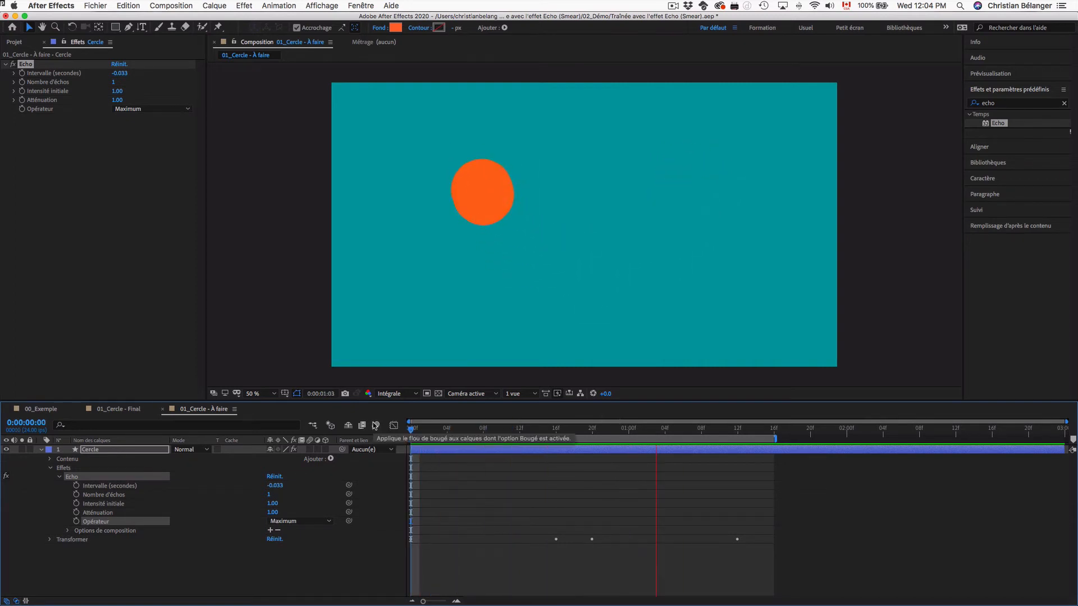
{"action": "key", "text": "space"}
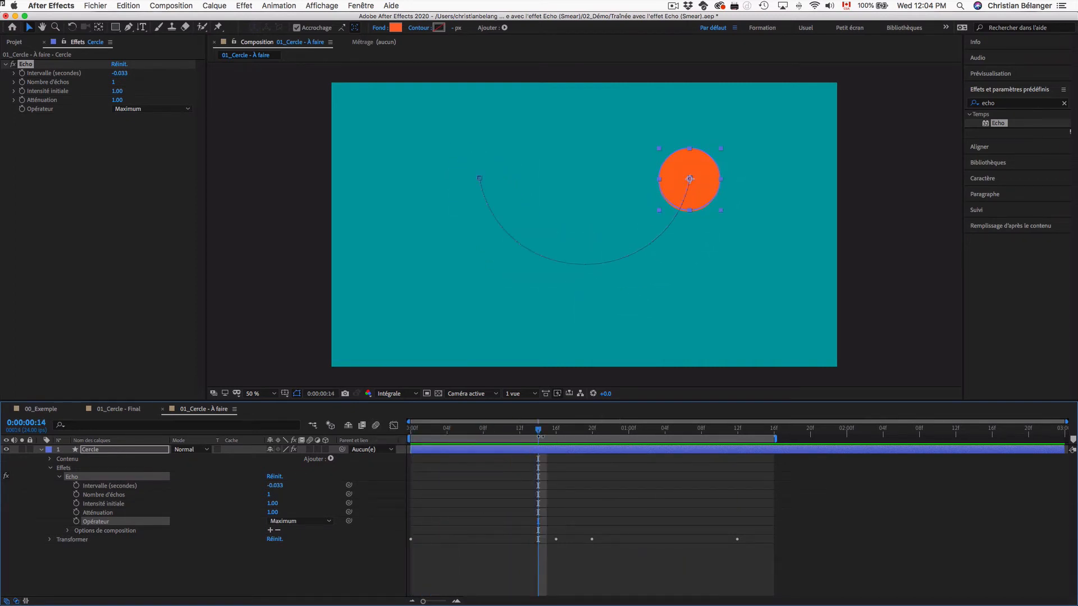
- Go to 0:00:01:00 and set the Echo effect's Nombre d'échos to 5
{"action": "left_click_drag", "start_coordinate": [540, 432], "coordinate": [631, 434]}
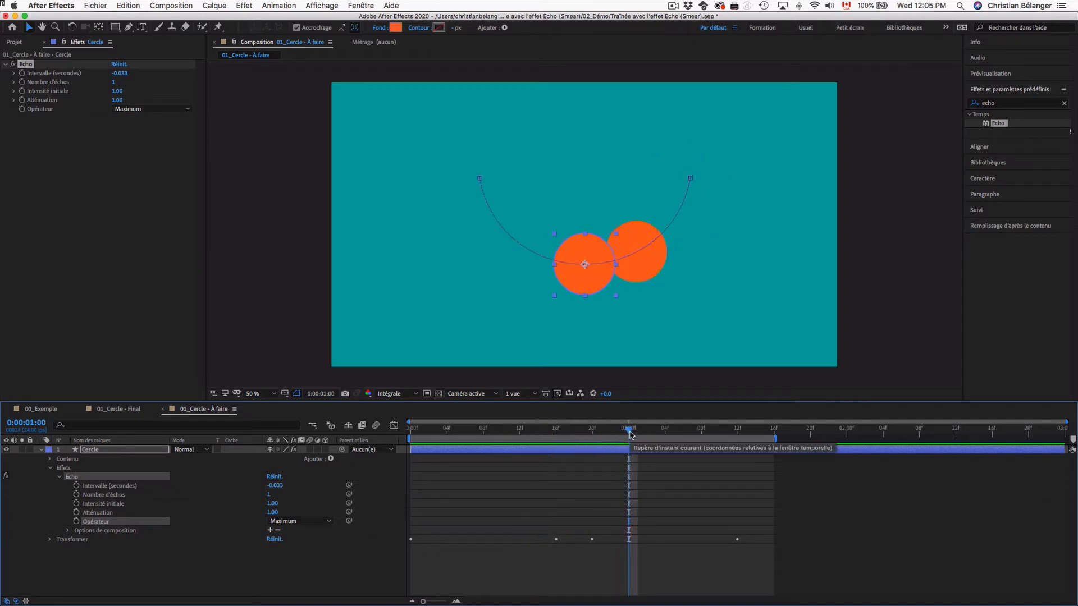
{"action": "left_click", "coordinate": [269, 495]}
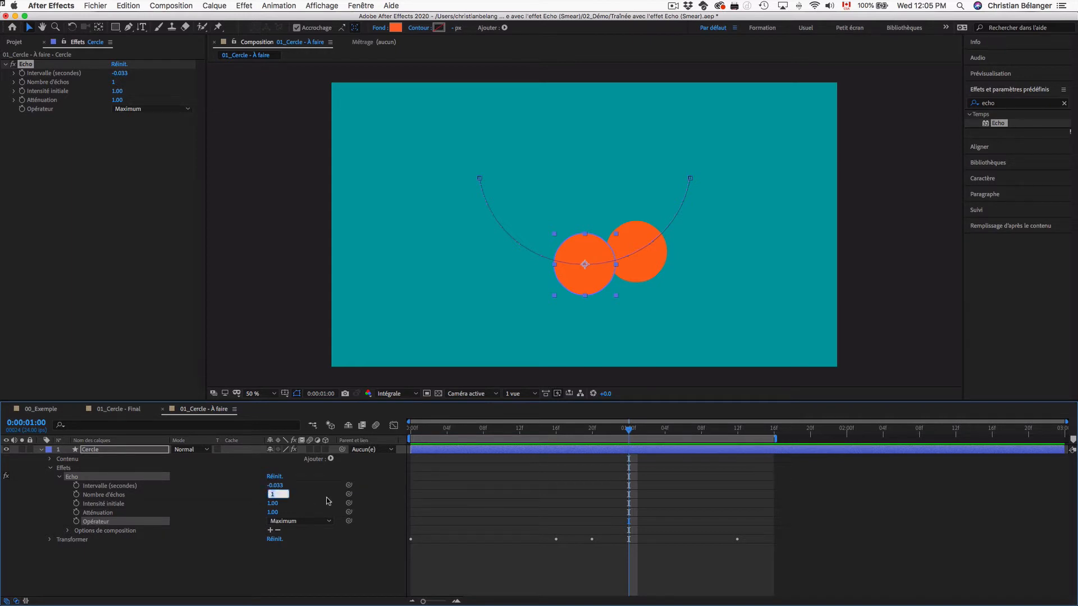
{"action": "type", "text": "5"}
{"action": "key", "text": "Return"}
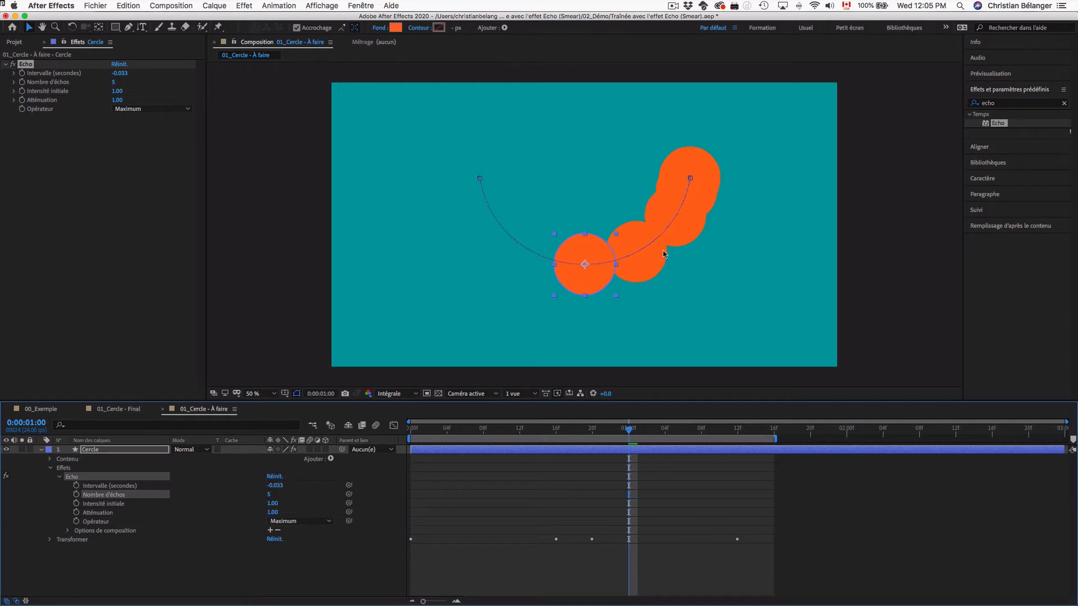
- Preview the circle with five echoes and examine the trail at 0:00:01:01
{"action": "left_click", "coordinate": [749, 258]}
{"action": "key", "text": "space"}
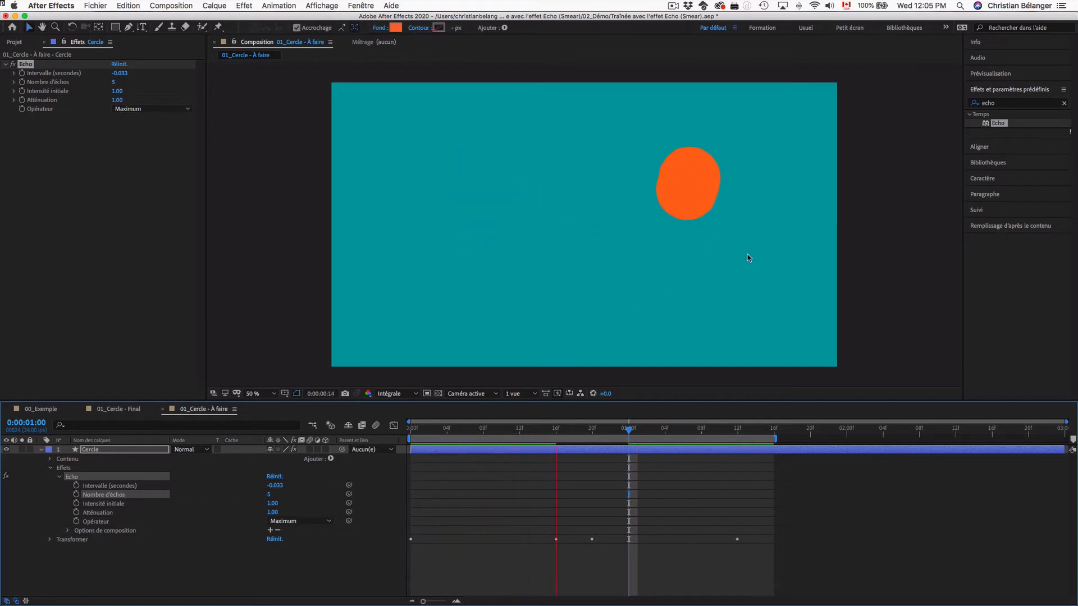
{"action": "key", "text": "space"}
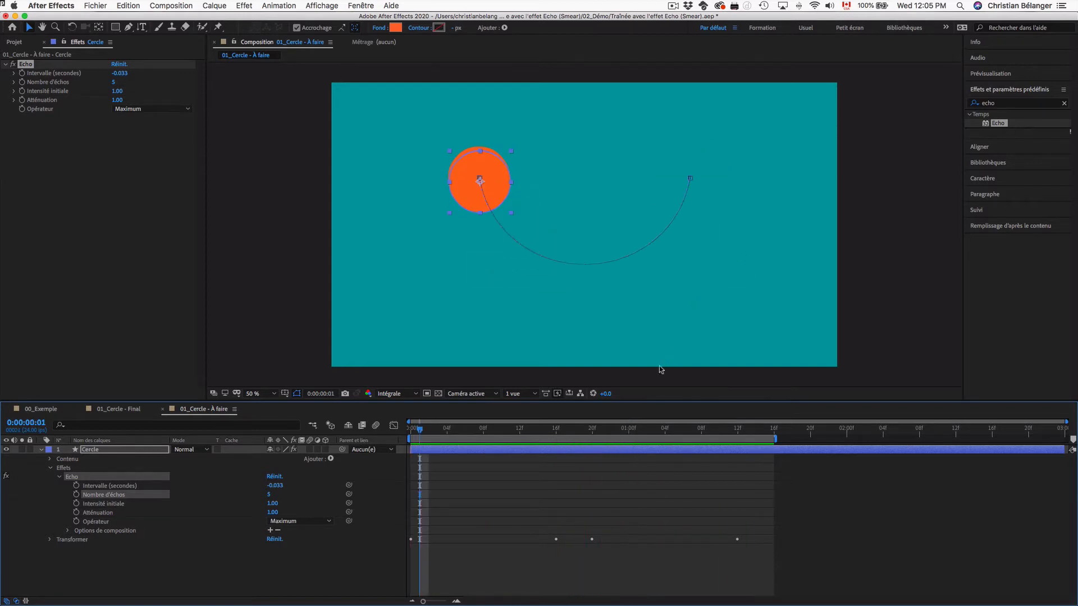
{"action": "left_click_drag", "start_coordinate": [543, 431], "coordinate": [636, 433]}
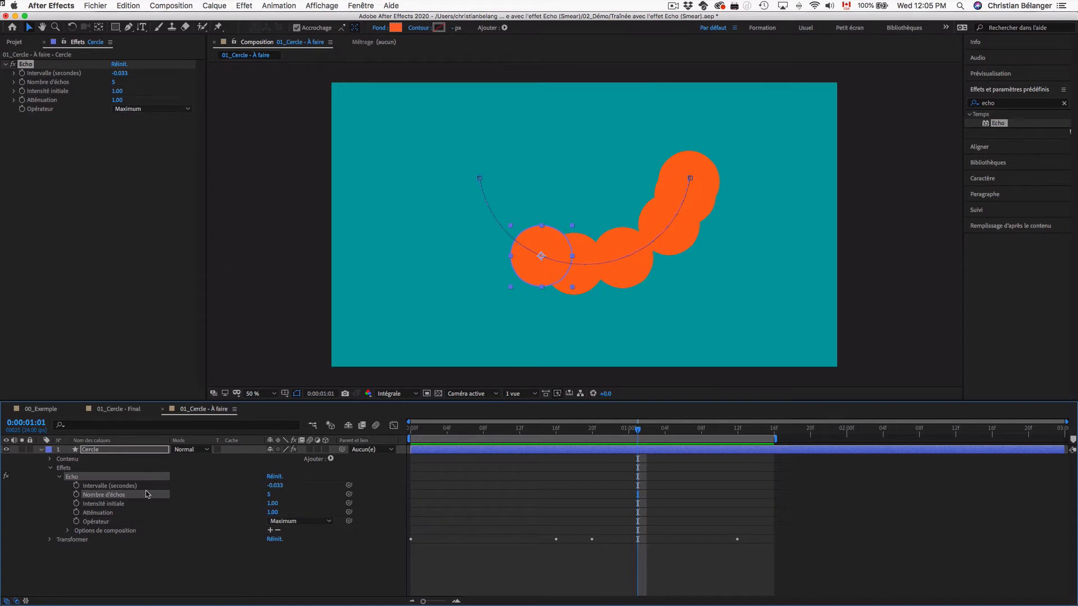
- Set the Echo effect's Intervalle (secondes) to -0.005
{"action": "left_click", "coordinate": [122, 486]}
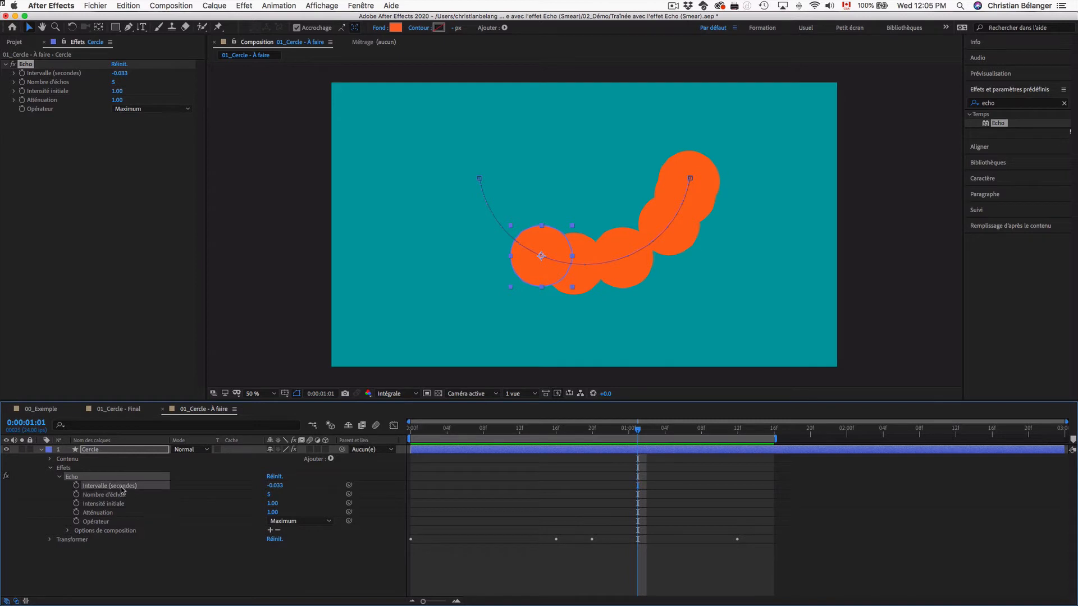
{"action": "left_click", "coordinate": [276, 486]}
{"action": "type", "text": "-0.000"}
{"action": "left_click", "coordinate": [280, 485]}
{"action": "key", "text": "BackSpace"}
{"action": "key", "text": "Return"}
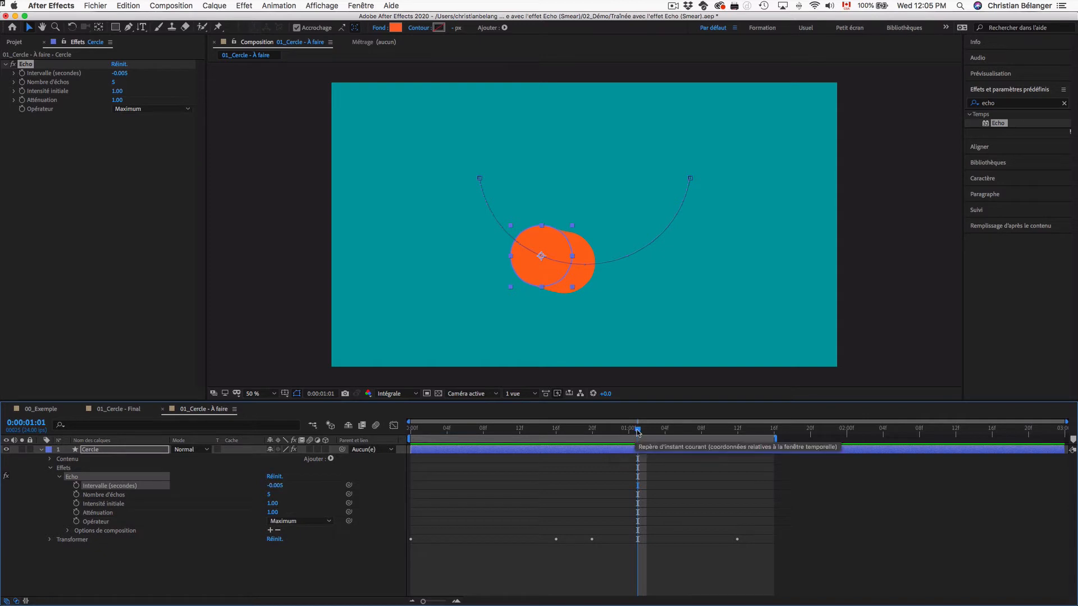
- Play the circle animation from the start and examine the shortened trail at 0:00:01:00
{"action": "left_click_drag", "start_coordinate": [638, 430], "coordinate": [410, 431]}
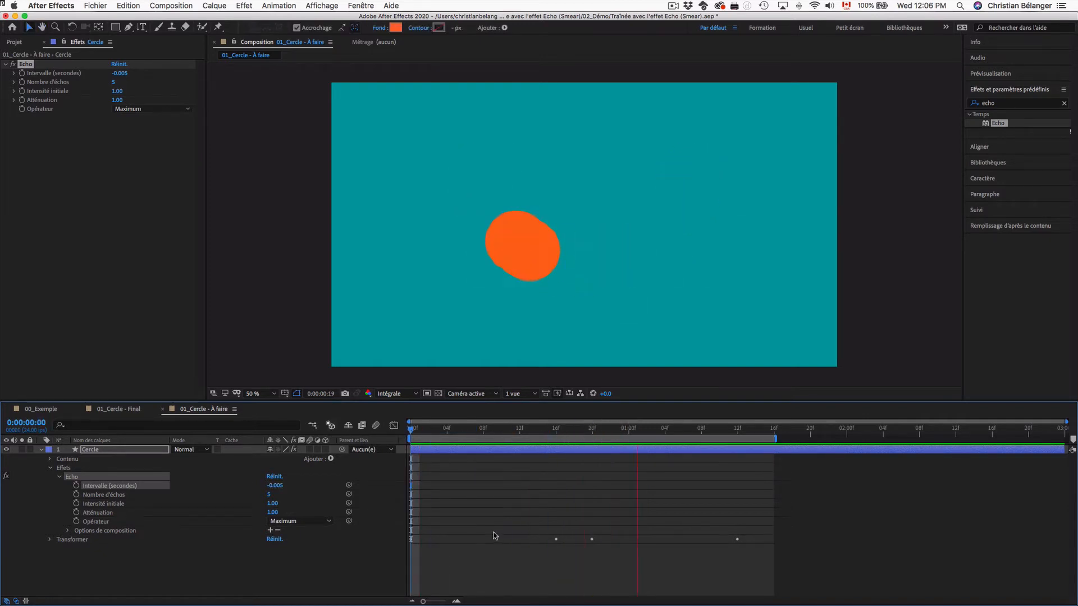
{"action": "key", "text": "space"}
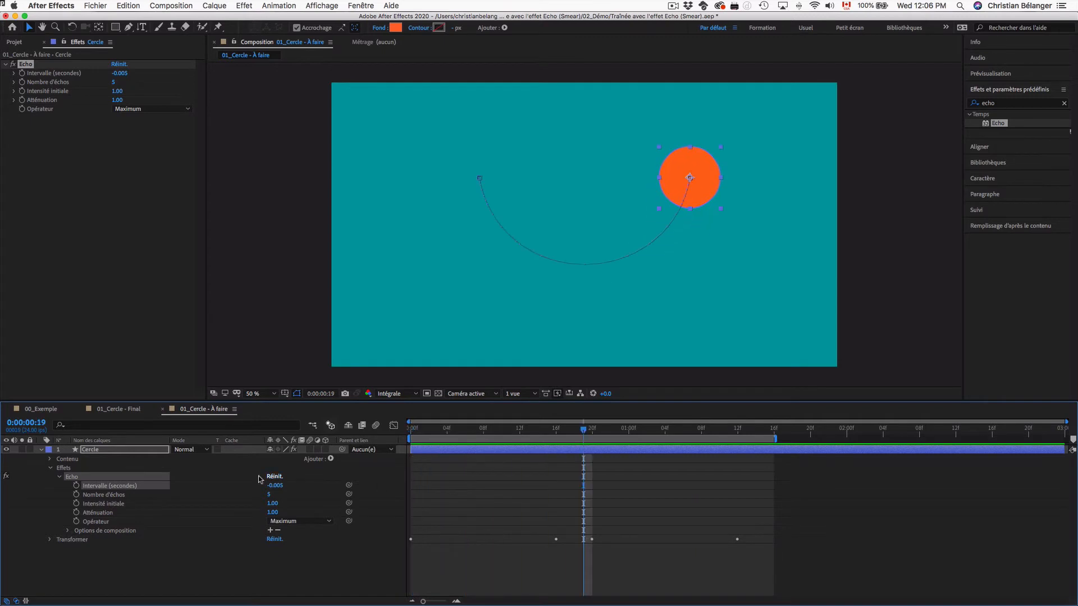
{"action": "left_click_drag", "start_coordinate": [540, 432], "coordinate": [629, 433]}
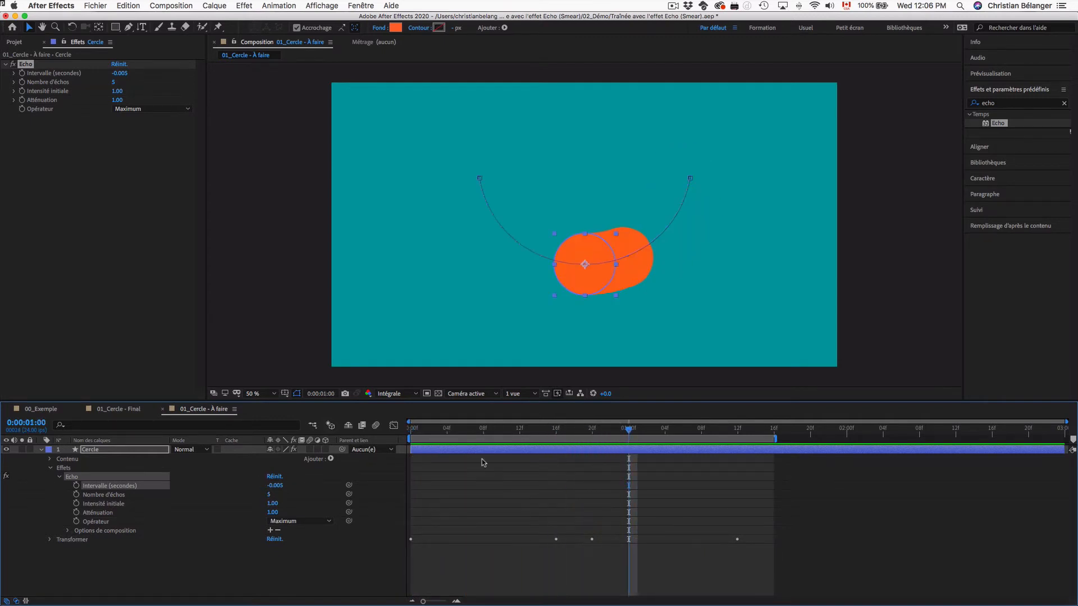
- Set the Echo effect's Nombre d'échos to 20 and preview the circle's trail
{"action": "left_click", "coordinate": [269, 494]}
{"action": "type", "text": "20"}
{"action": "key", "text": "Return"}
{"action": "key", "text": "space"}
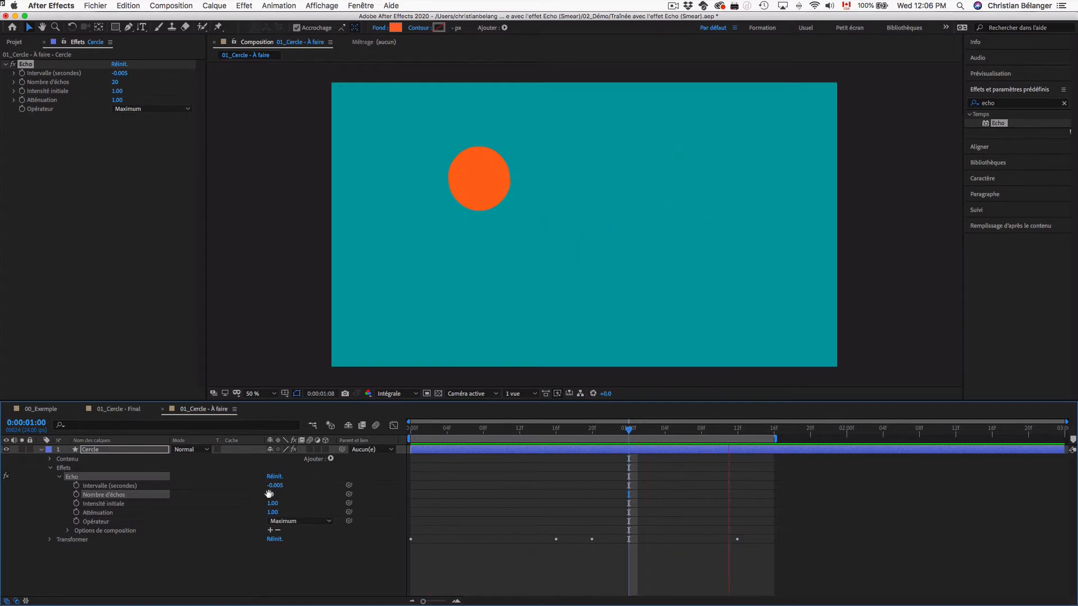
{"action": "key", "text": "space"}
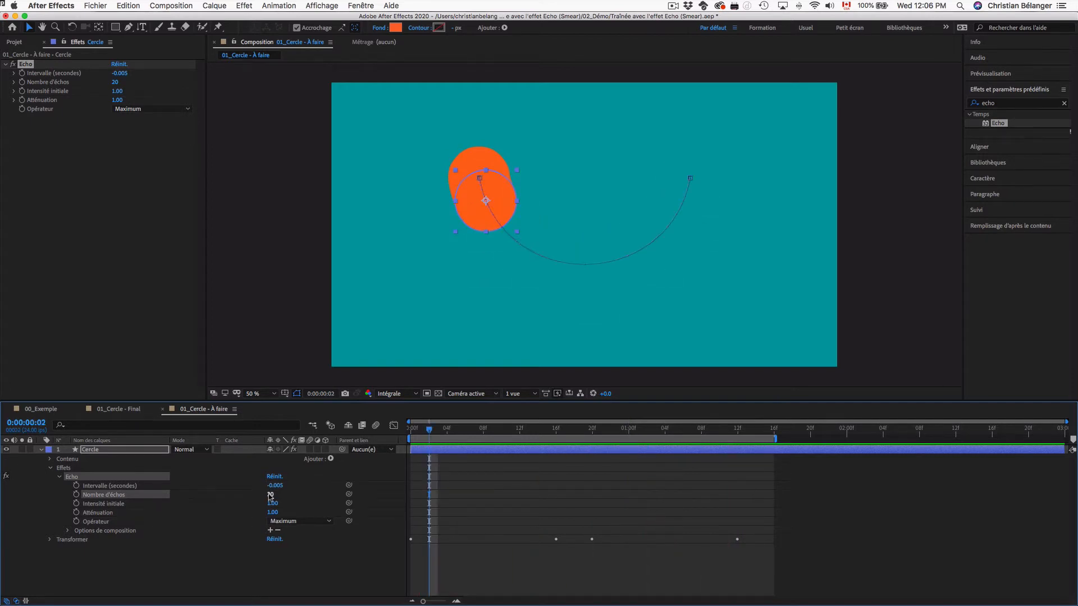
- Open the 02_Cercle avec texture - Final composition and preview the finished textured circle
{"action": "left_click", "coordinate": [15, 44]}
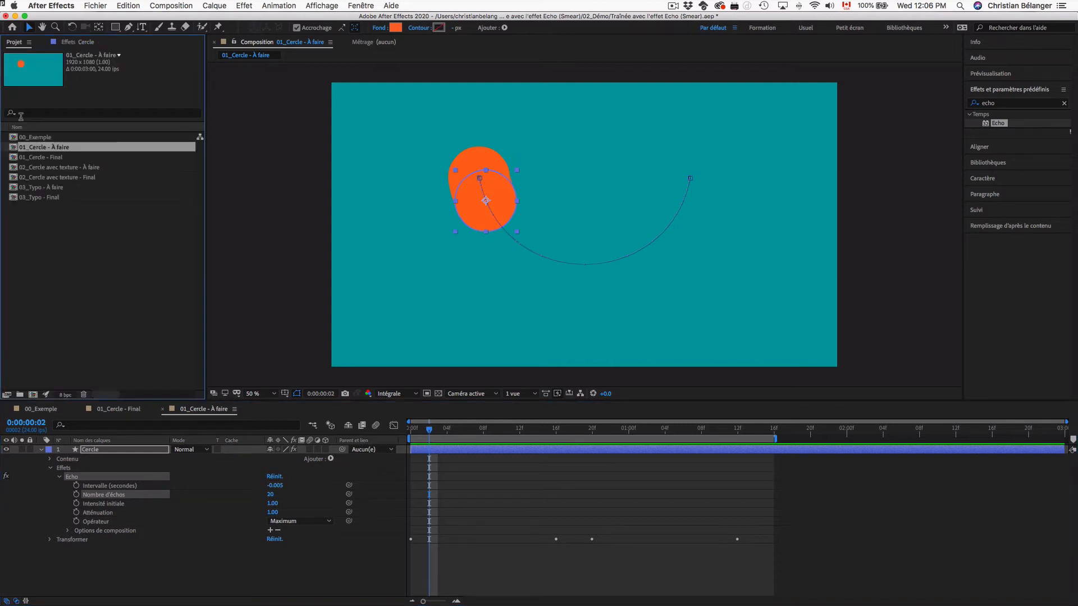
{"action": "double_click", "coordinate": [66, 177]}
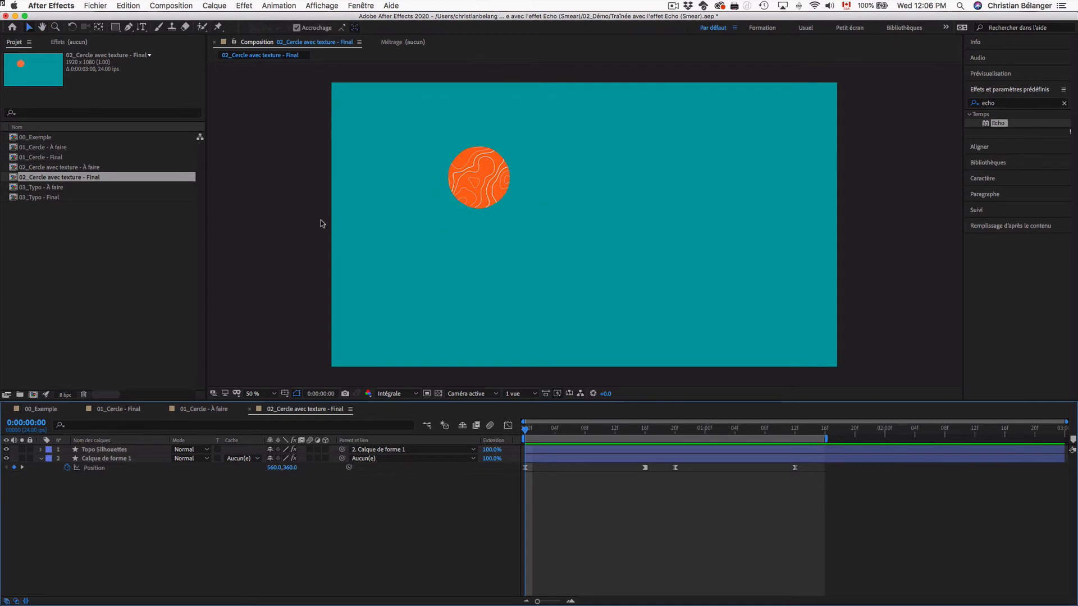
{"action": "key", "text": "space"}
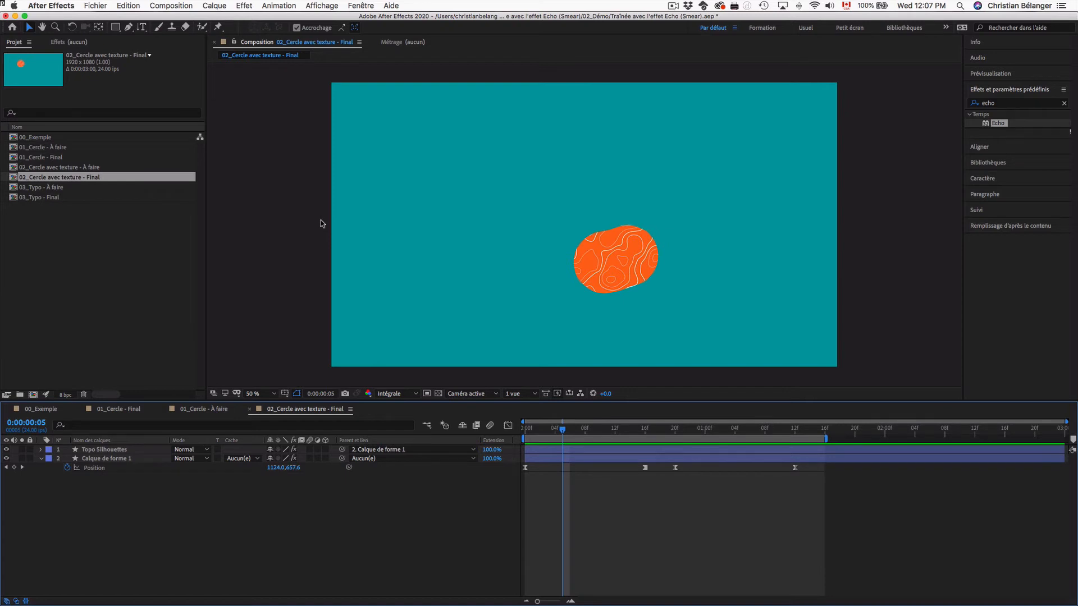
- Open the 02_Cercle avec texture - À faire composition and check its two layers by toggling their visibility and playing the animation
{"action": "double_click", "coordinate": [88, 168]}
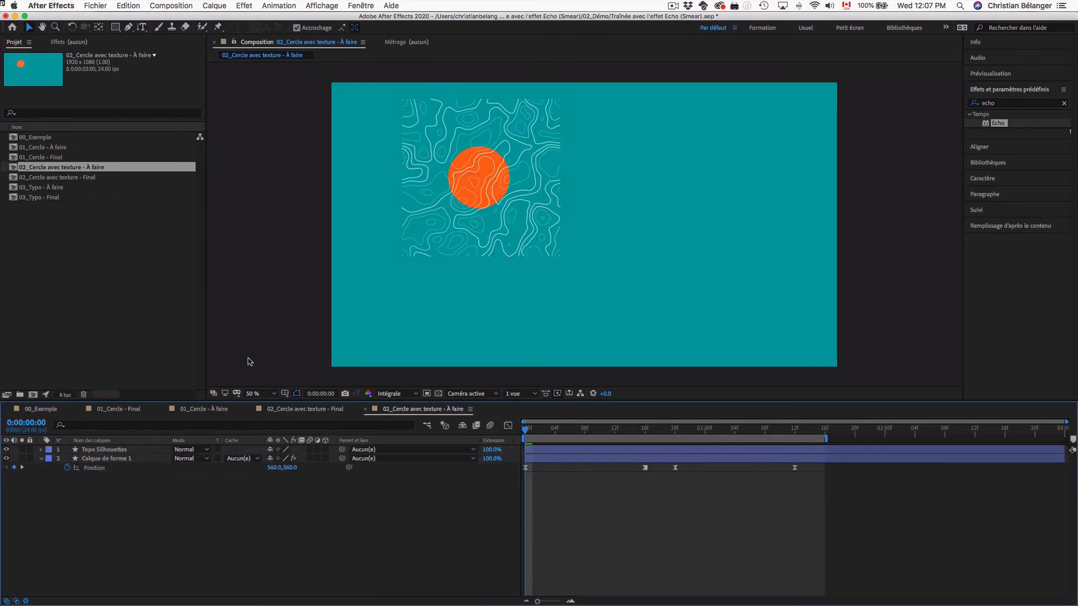
{"action": "left_click", "coordinate": [7, 449]}
{"action": "left_click", "coordinate": [7, 449]}
{"action": "left_click", "coordinate": [7, 458]}
{"action": "left_click", "coordinate": [6, 458]}
{"action": "key", "text": "space"}
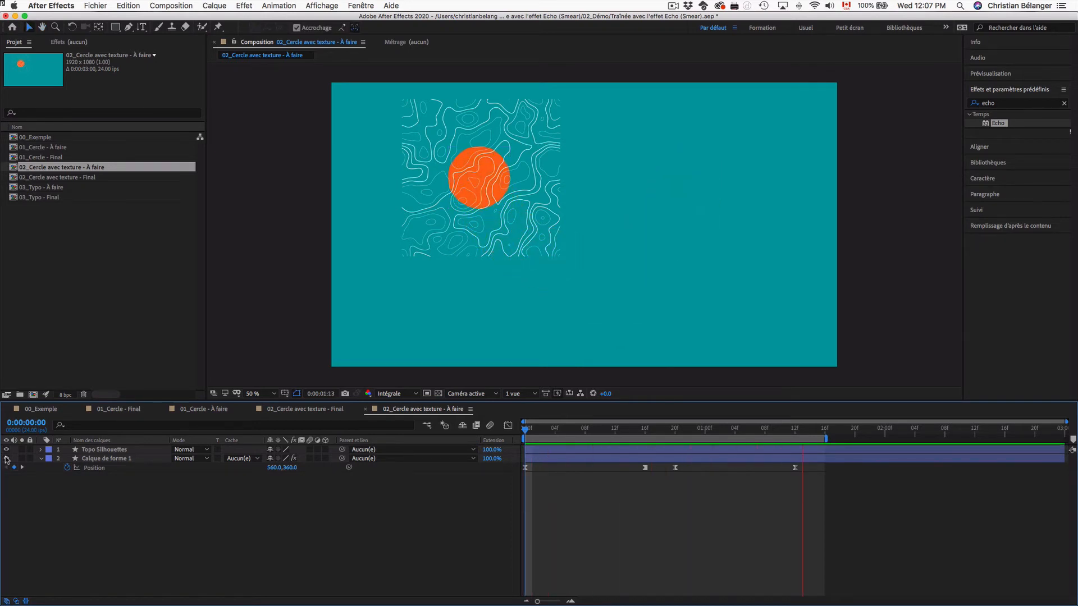
{"action": "key", "text": "space"}
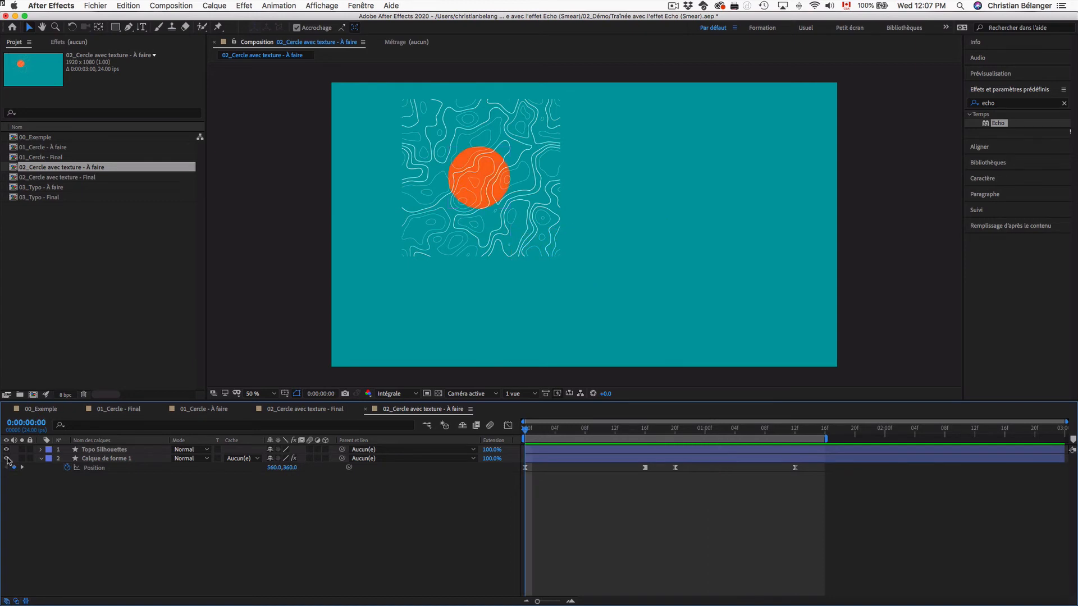
- Parent the Topo Silhouettes layer to Calque de forme 1 and preview the texture following the circle
{"action": "left_click", "coordinate": [122, 450]}
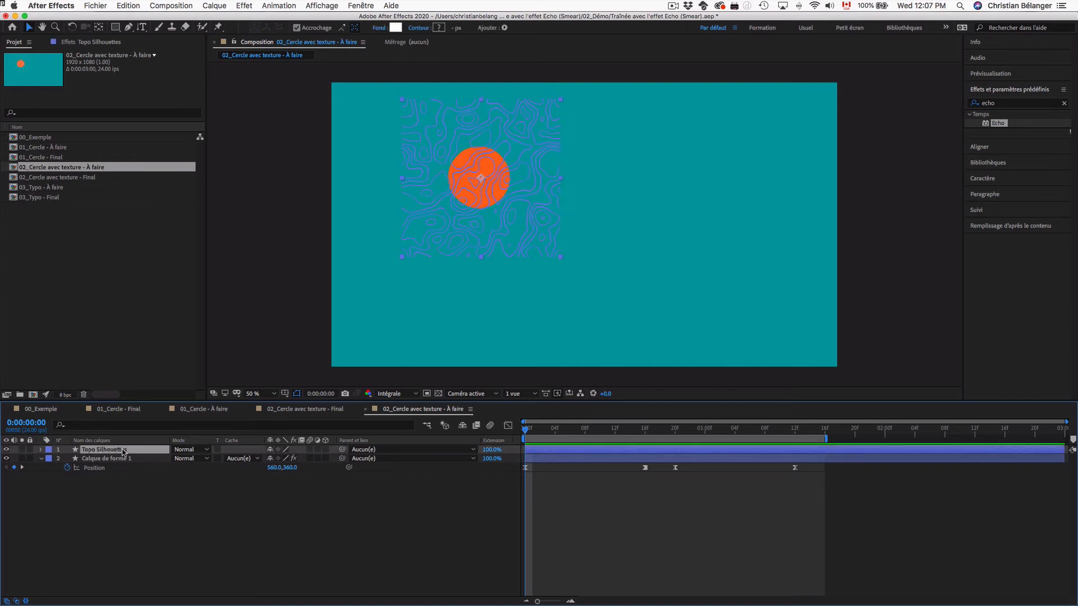
{"action": "left_click", "coordinate": [408, 449]}
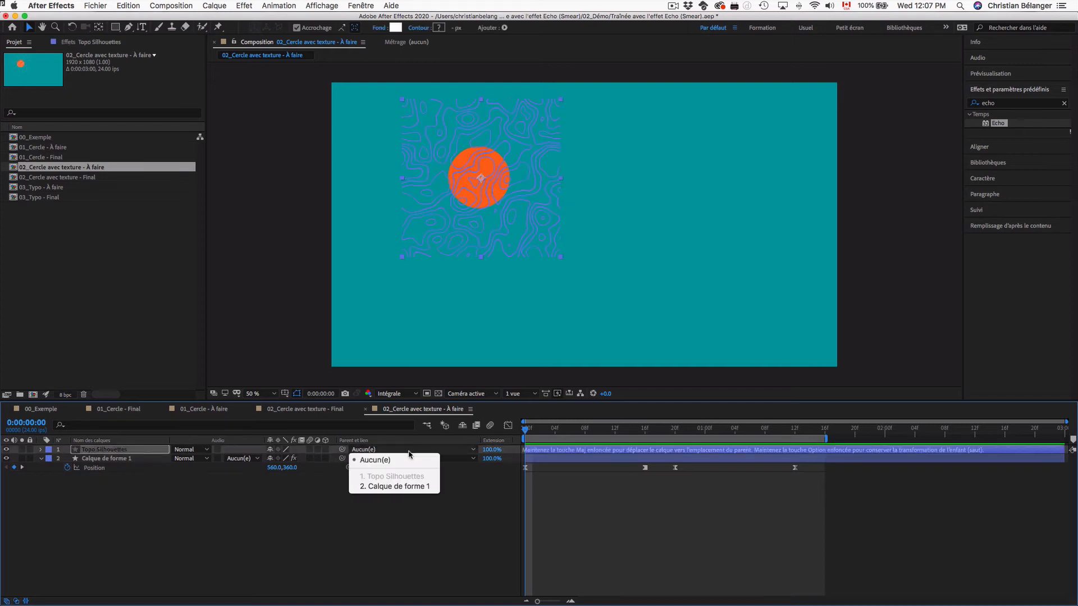
{"action": "left_click", "coordinate": [398, 487]}
{"action": "key", "text": "space"}
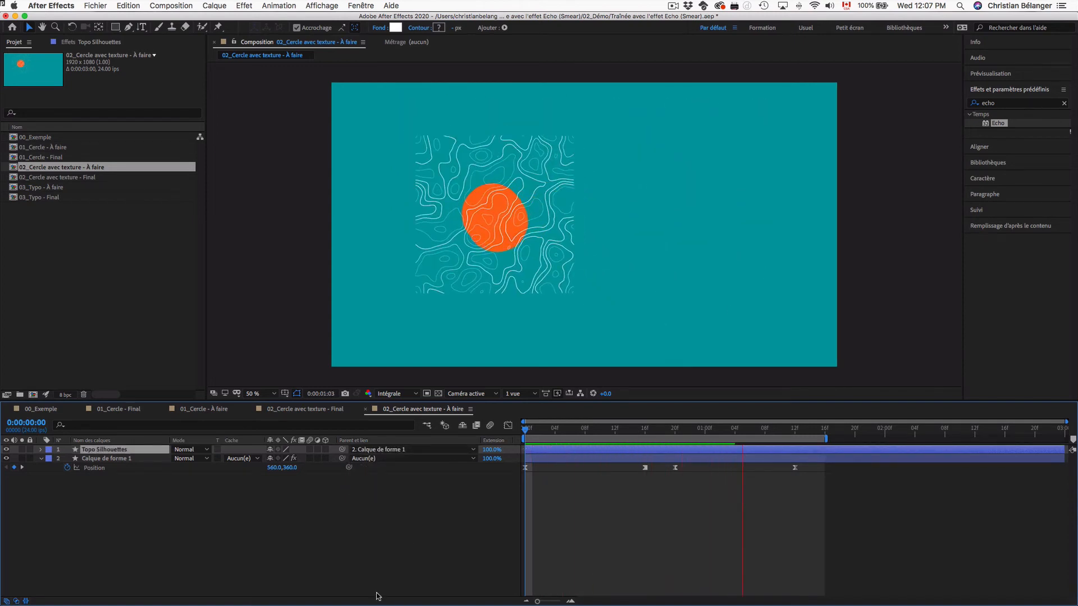
{"action": "key", "text": "space"}
{"action": "left_click", "coordinate": [377, 580]}
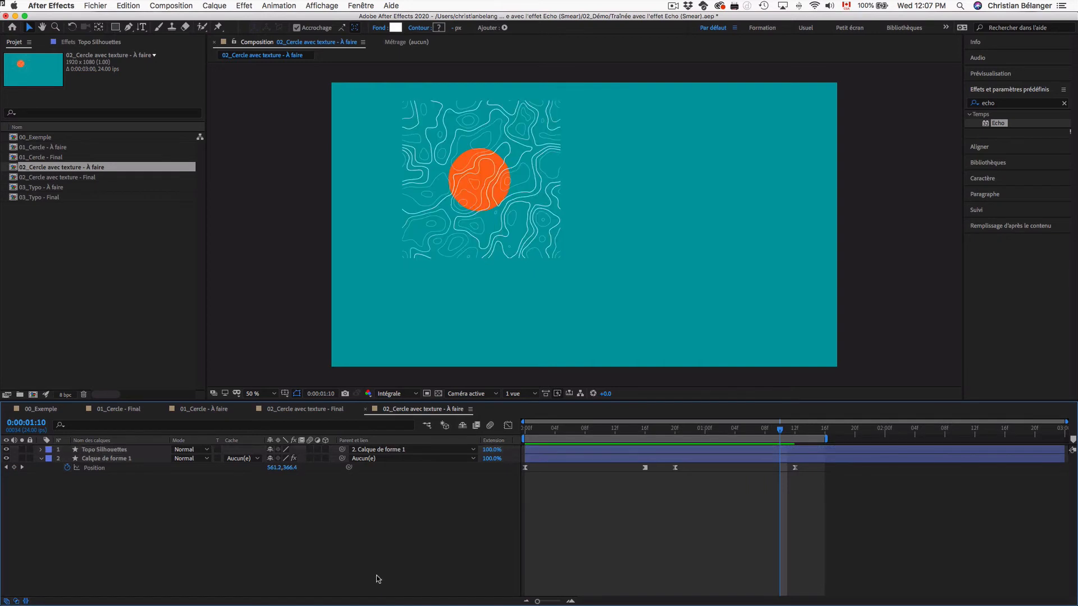
- Go to 0:00:00:06, find the Appliquer un cache effect and apply it to the Topo Silhouettes layer
{"action": "left_click_drag", "start_coordinate": [673, 432], "coordinate": [570, 435]}
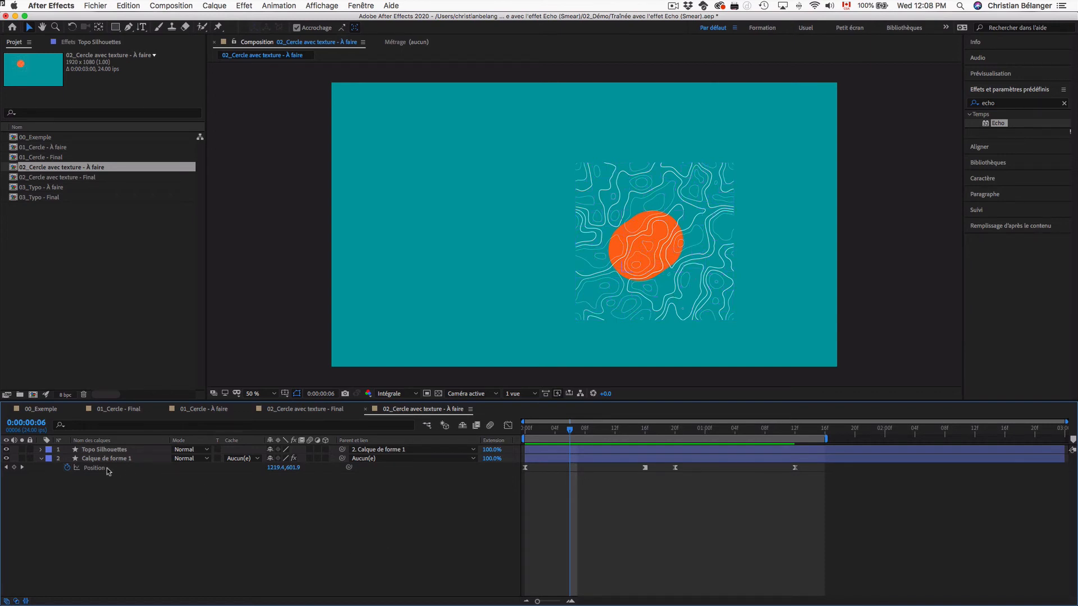
{"action": "left_click", "coordinate": [136, 449]}
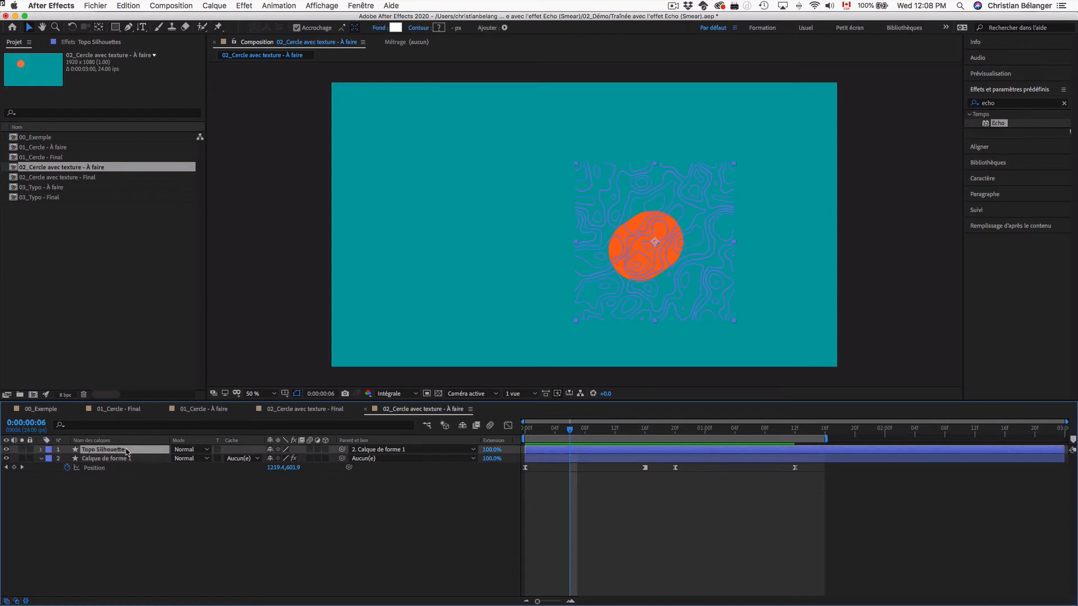
{"action": "left_click", "coordinate": [1005, 104]}
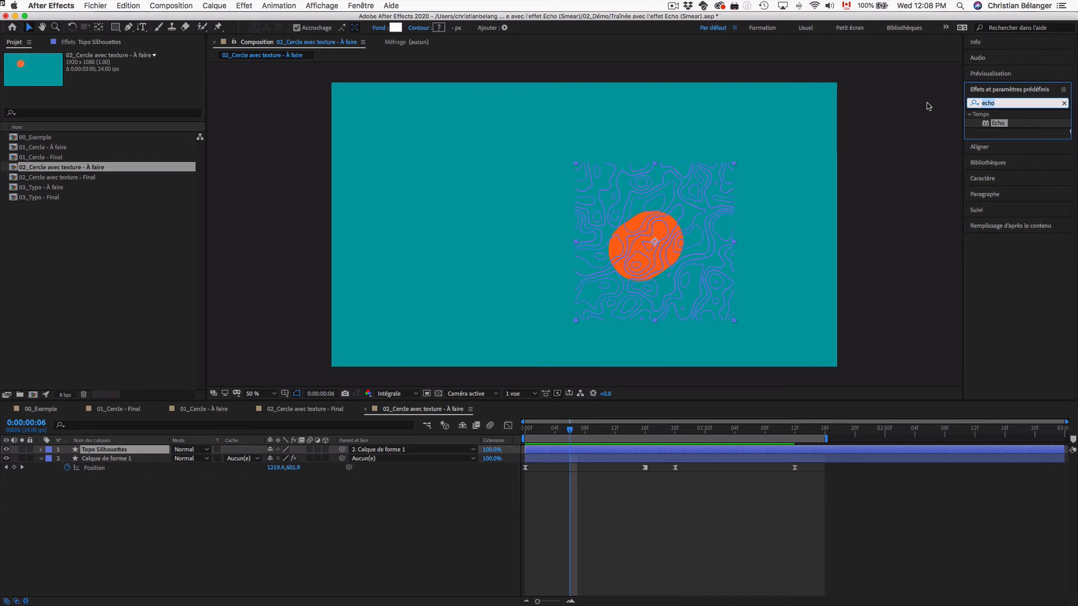
{"action": "type", "text": "appliquer"}
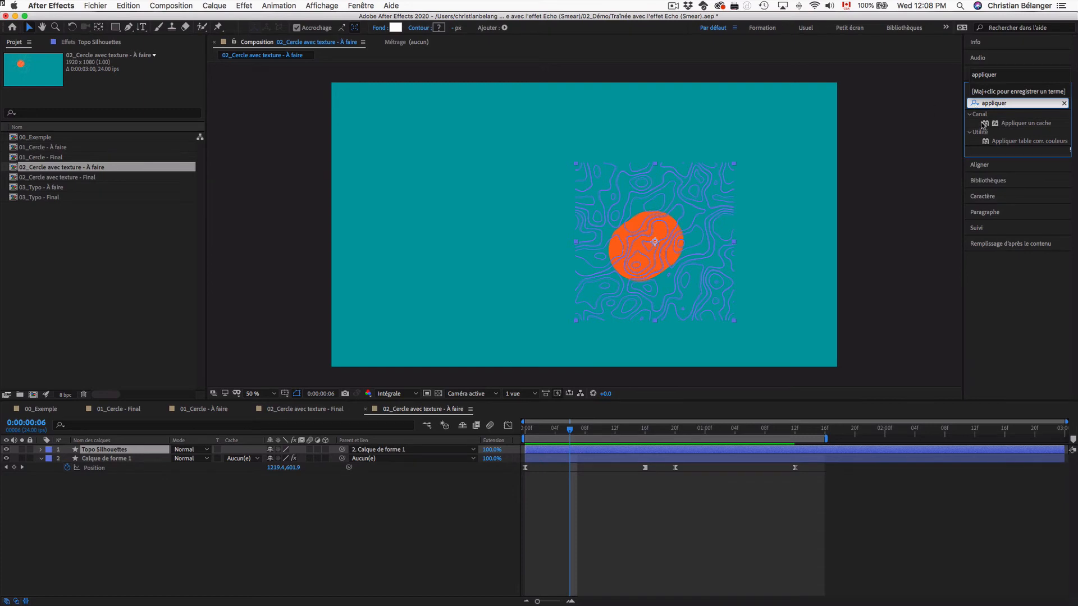
{"action": "left_click_drag", "start_coordinate": [985, 123], "coordinate": [120, 452]}
{"action": "left_click", "coordinate": [212, 555]}
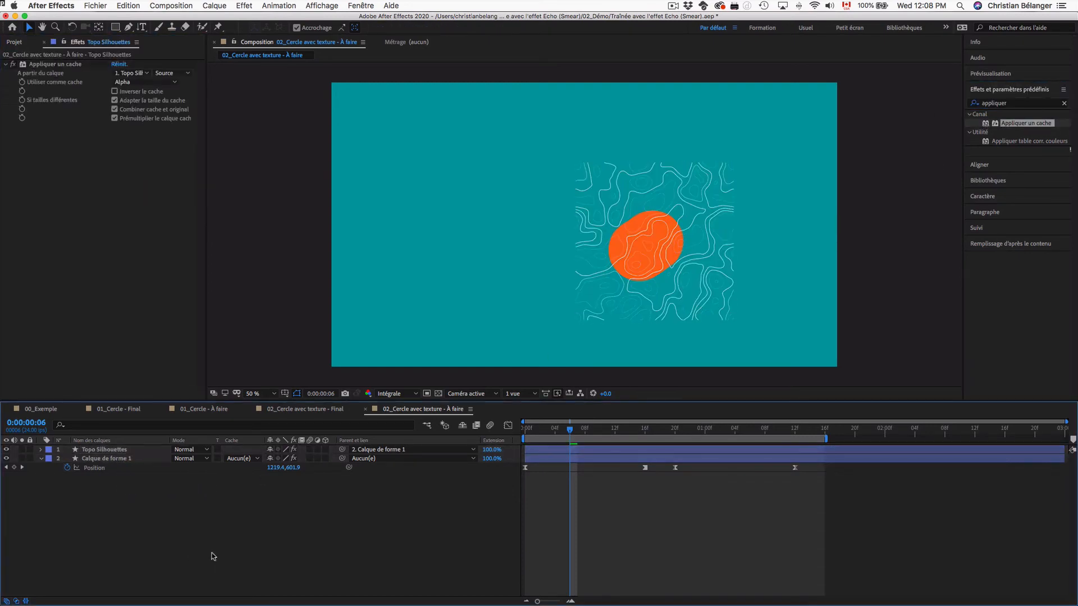
- Set the Appliquer un cache effect's À partir du calque to 2. Calque de forme 1
{"action": "left_click", "coordinate": [54, 76]}
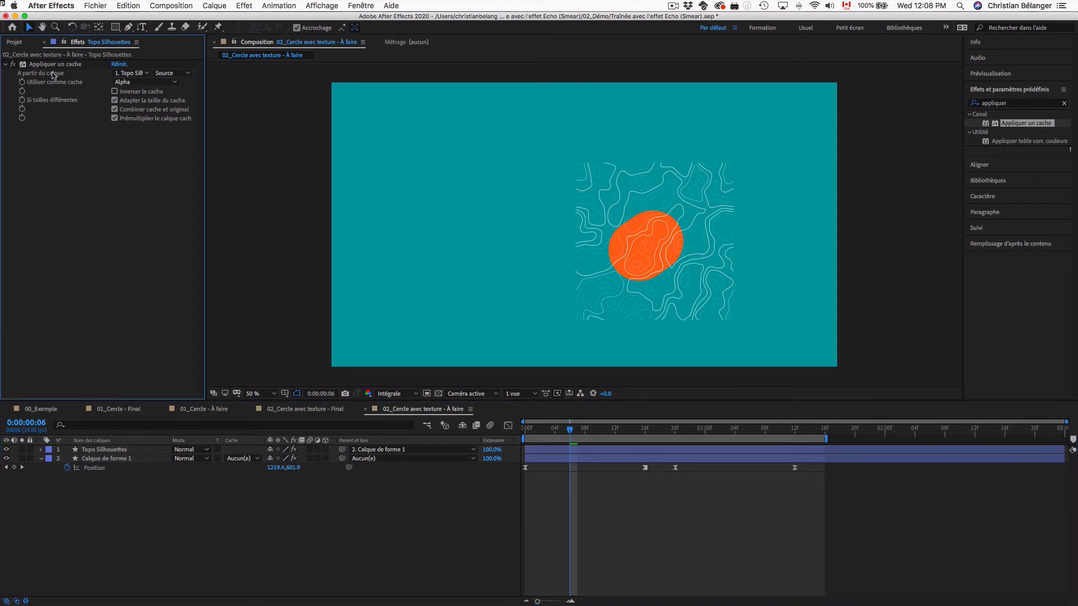
{"action": "left_click", "coordinate": [140, 73]}
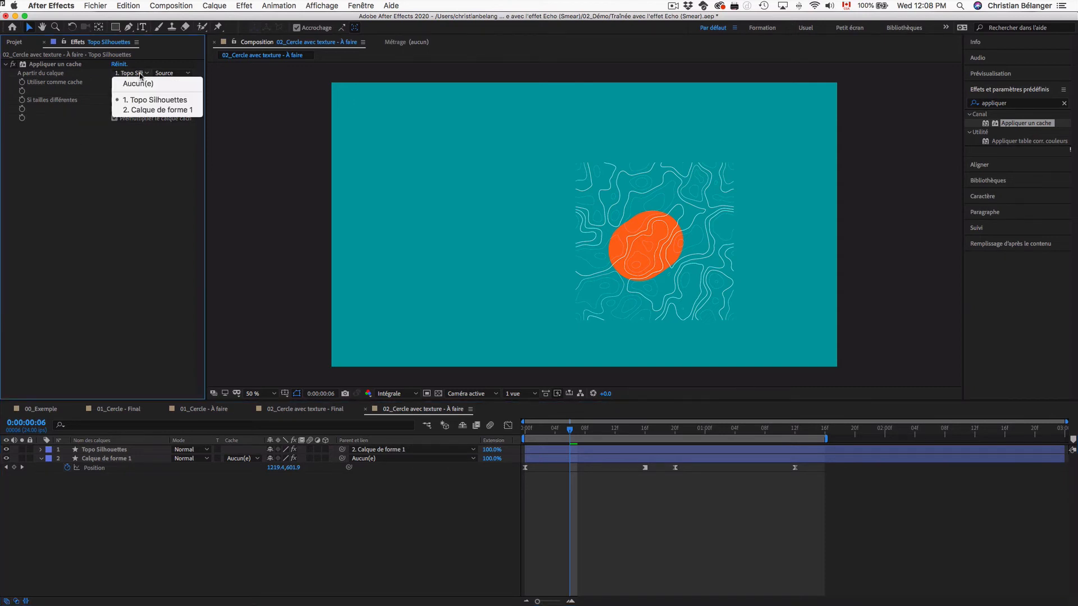
{"action": "left_click", "coordinate": [140, 110]}
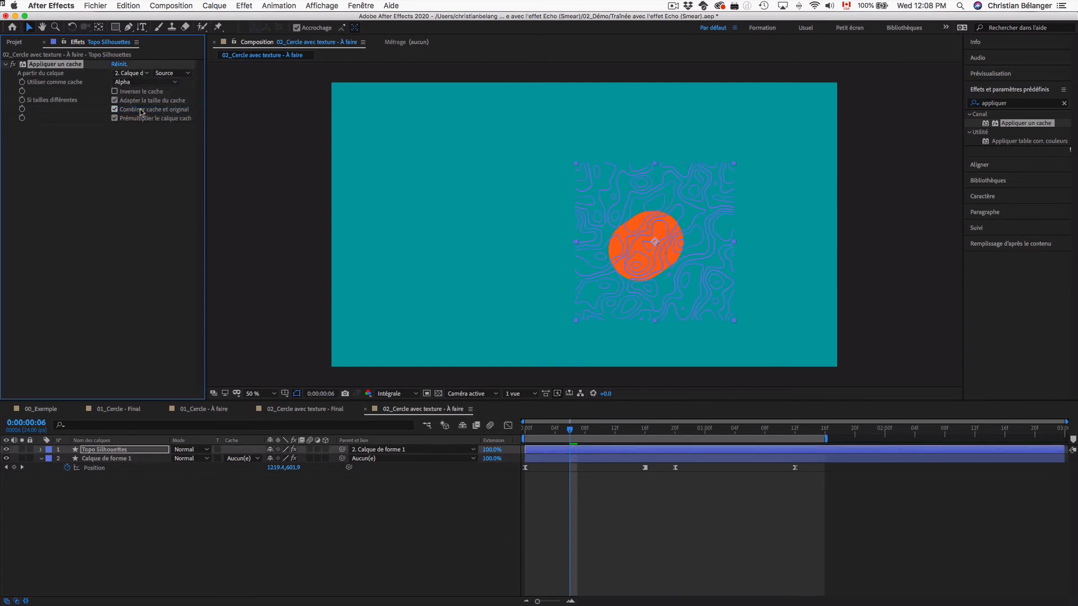
{"action": "left_click", "coordinate": [141, 511]}
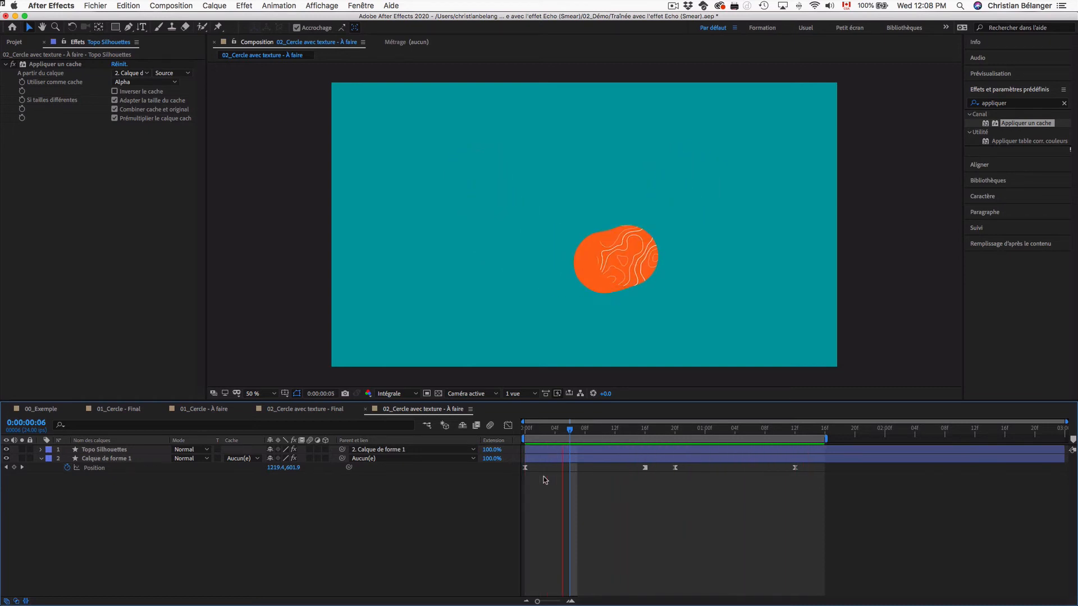
- Examine how the texture covers the circle's trail around 0:00:00:04 and 0:00:00:03
{"action": "key", "text": "space"}
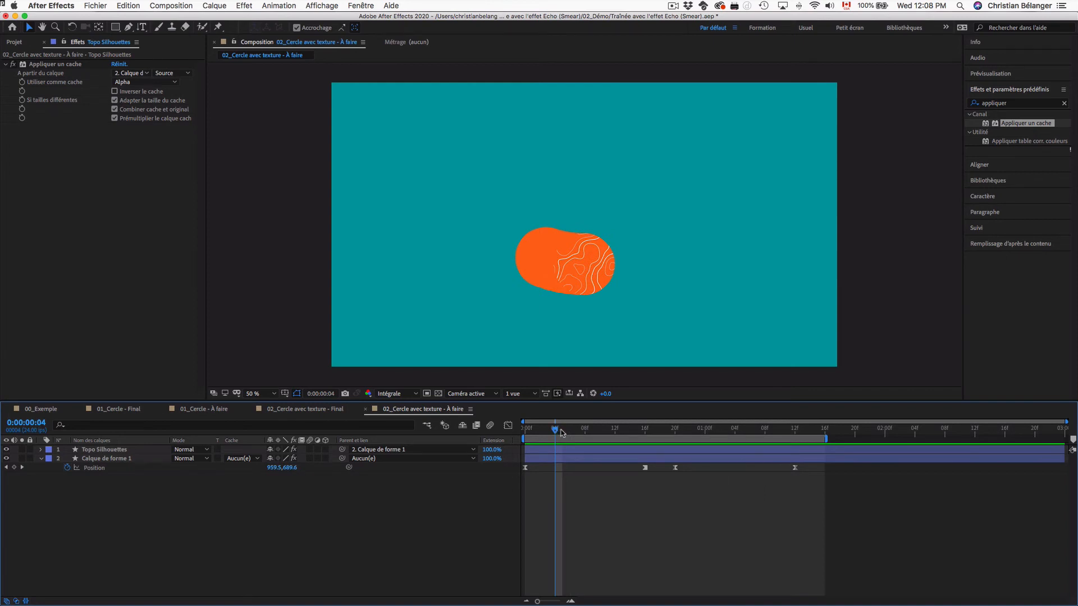
{"action": "left_click_drag", "start_coordinate": [561, 433], "coordinate": [555, 433]}
{"action": "left_click_drag", "start_coordinate": [558, 432], "coordinate": [549, 432]}
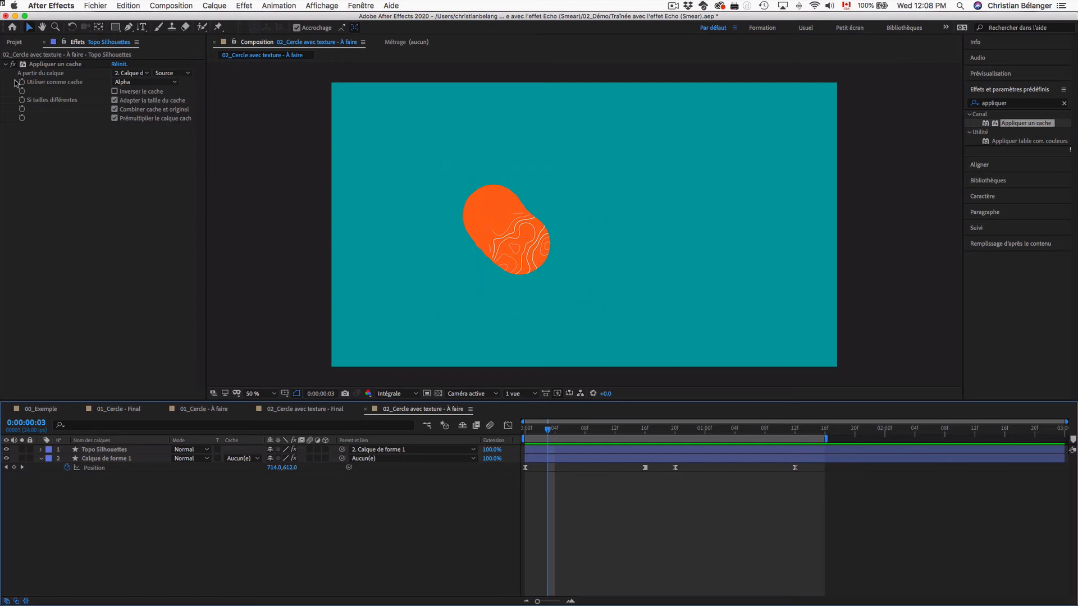
- Set the matte layer's source in Appliquer un cache to Effets et masques and preview the textured trail
{"action": "left_click", "coordinate": [45, 77]}
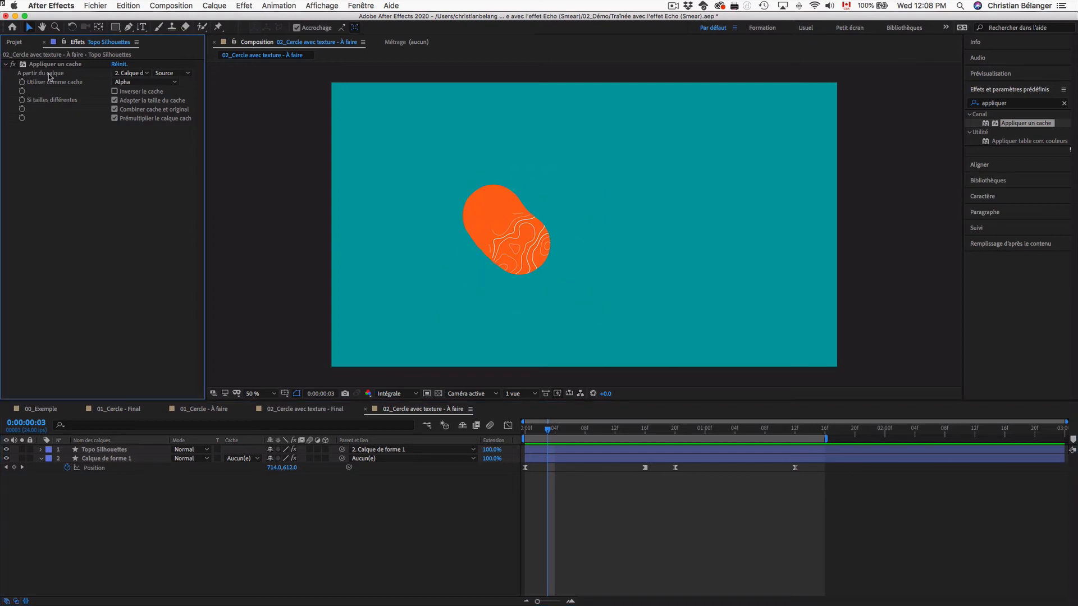
{"action": "left_click", "coordinate": [141, 75]}
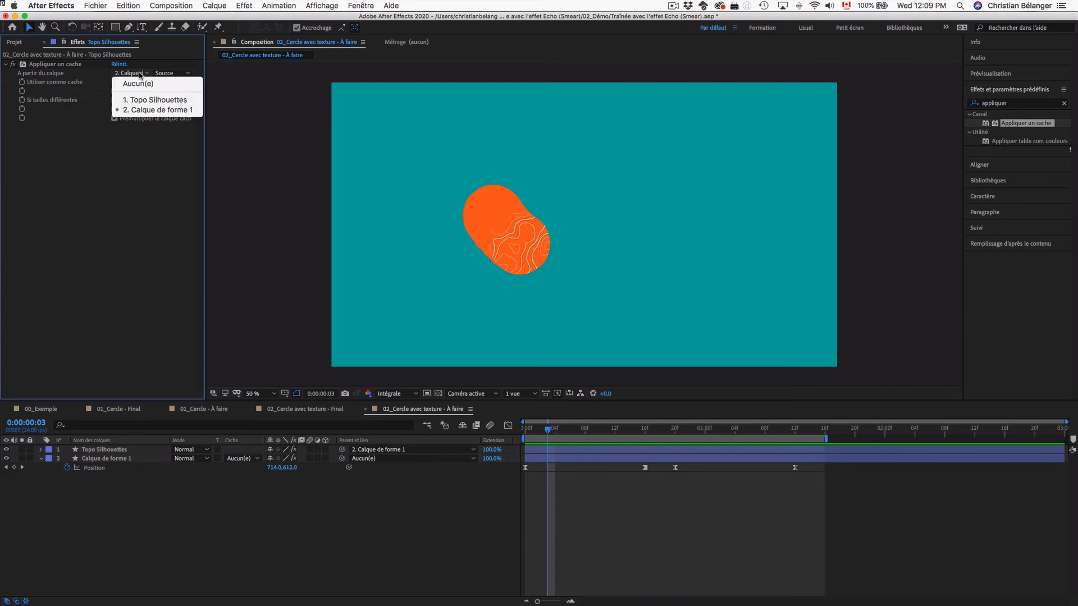
{"action": "left_click", "coordinate": [66, 75]}
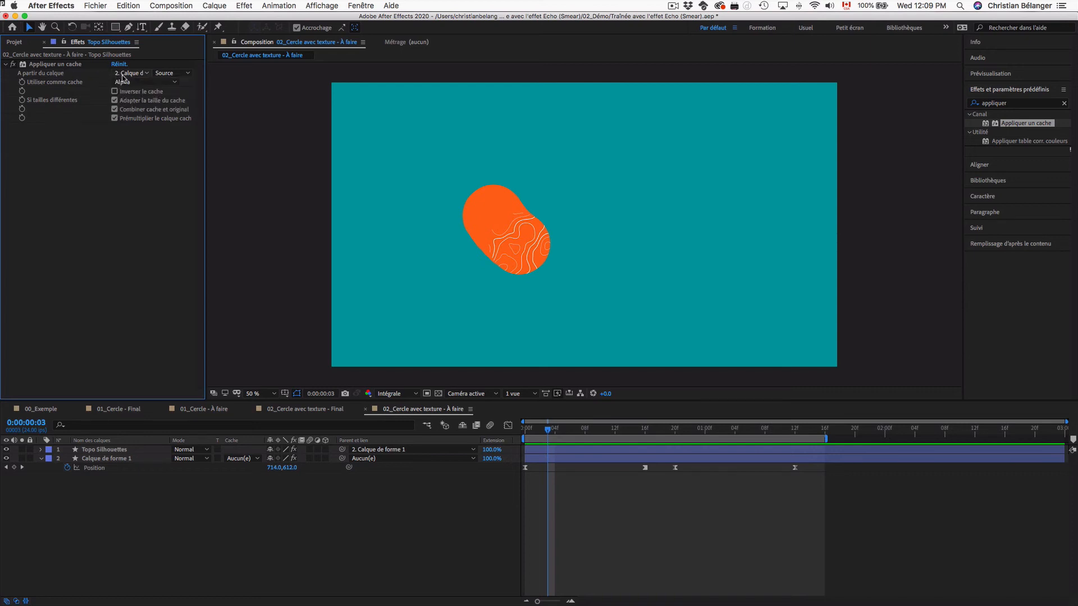
{"action": "left_click", "coordinate": [186, 73]}
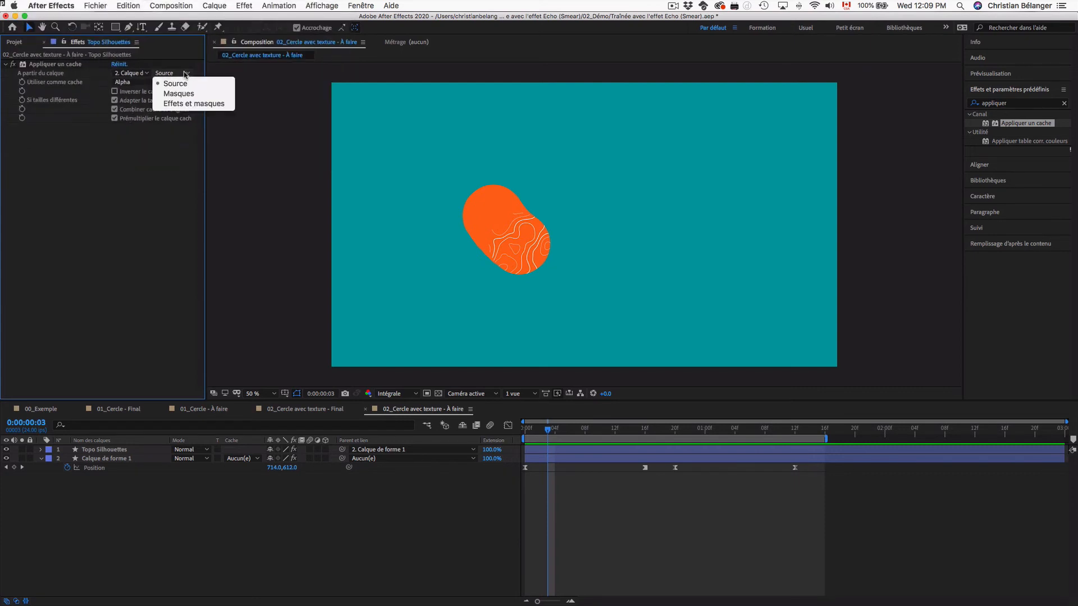
{"action": "left_click", "coordinate": [207, 108]}
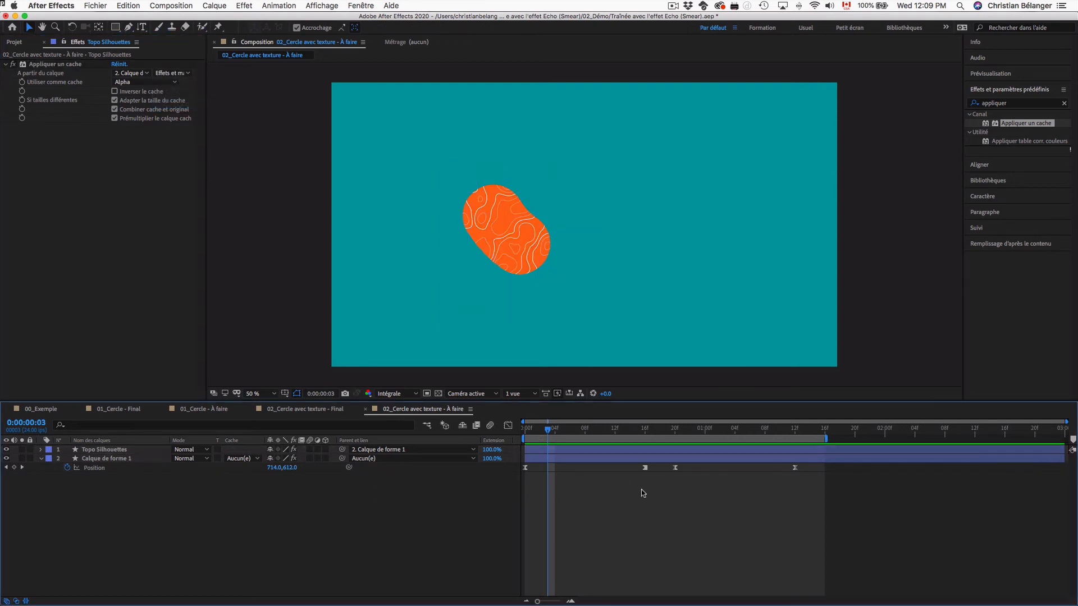
{"action": "key", "text": "space"}
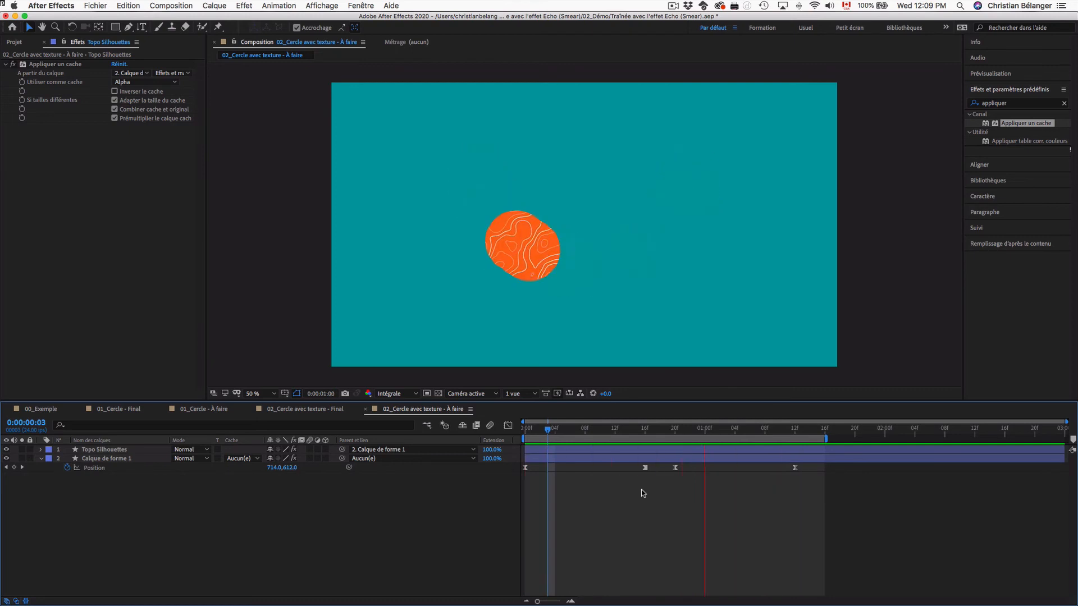
{"action": "key", "text": "space"}
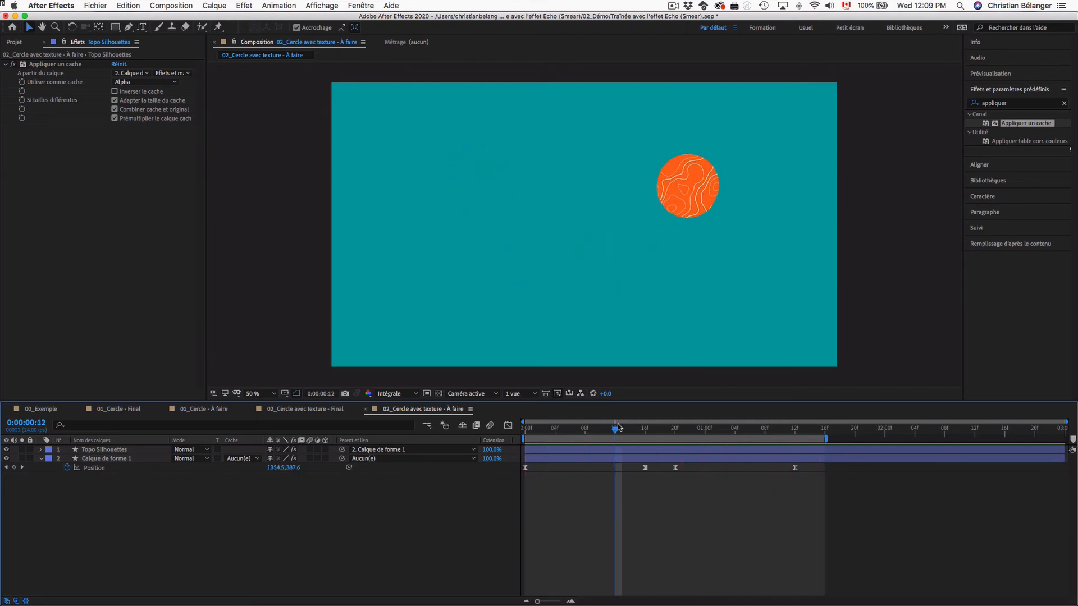
- Scrub through and play back the textured circle animation to review its trail
{"action": "left_click_drag", "start_coordinate": [615, 432], "coordinate": [765, 438]}
{"action": "key", "text": "space"}
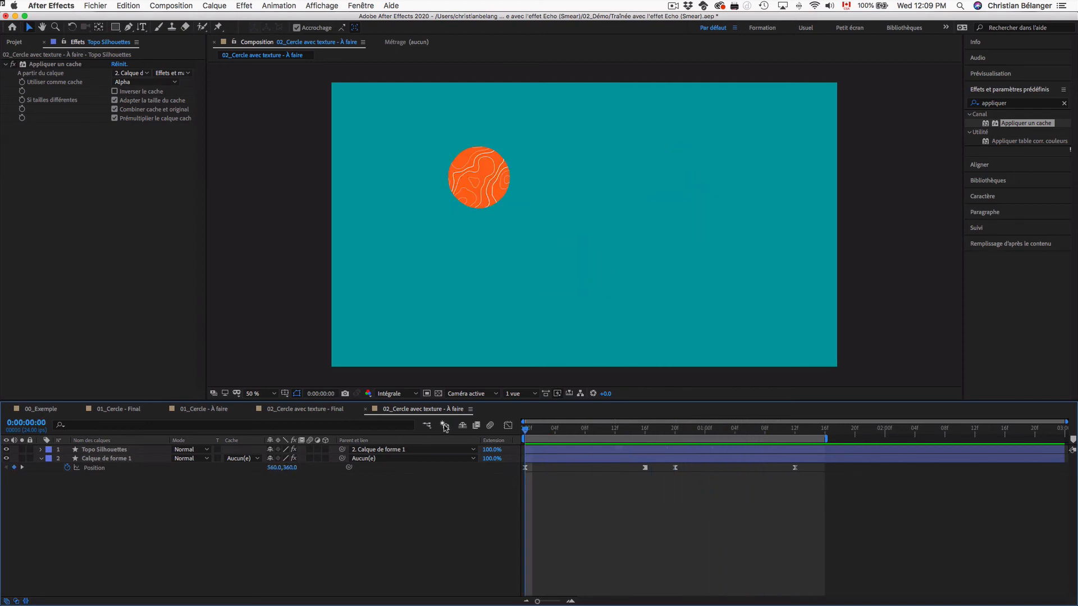
{"action": "key", "text": "space"}
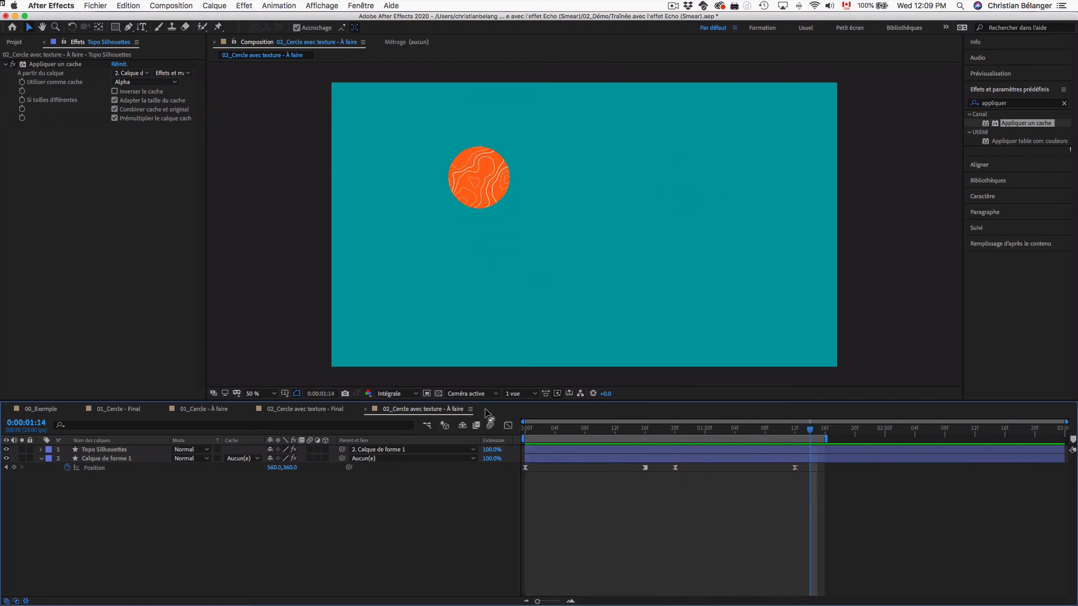
- Open the 03_Typo - Final composition and play back its finished circle and text animation
{"action": "left_click", "coordinate": [16, 43]}
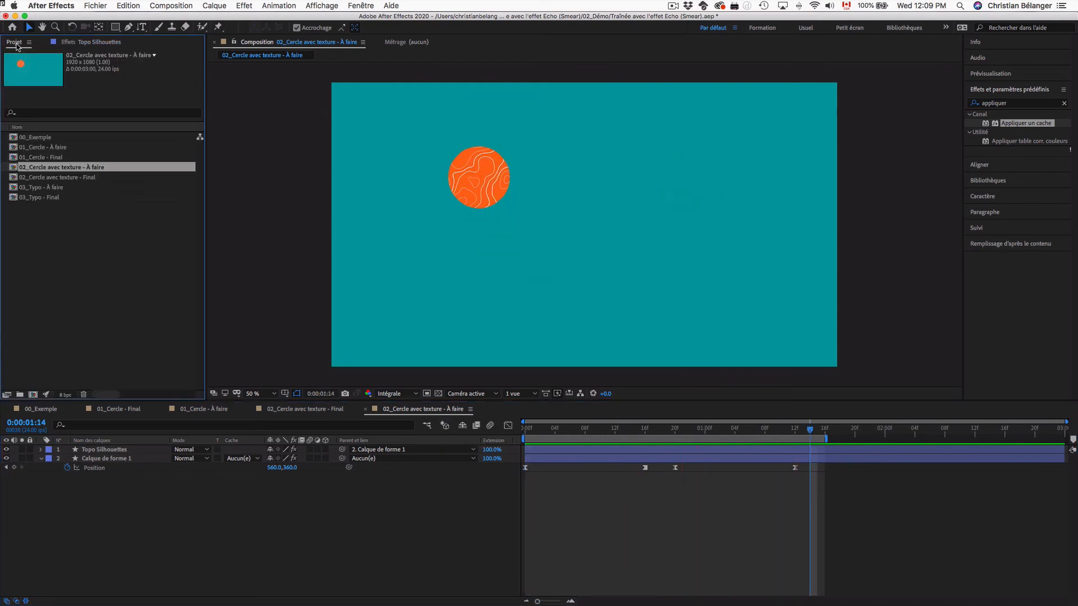
{"action": "double_click", "coordinate": [51, 198]}
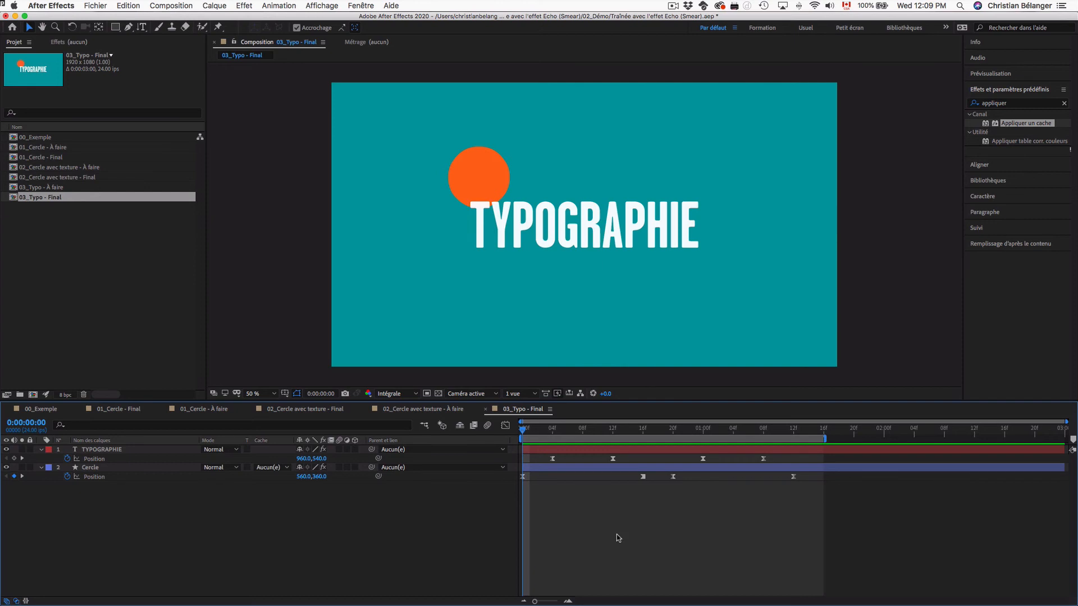
{"action": "key", "text": "space"}
{"action": "key", "text": "space"}
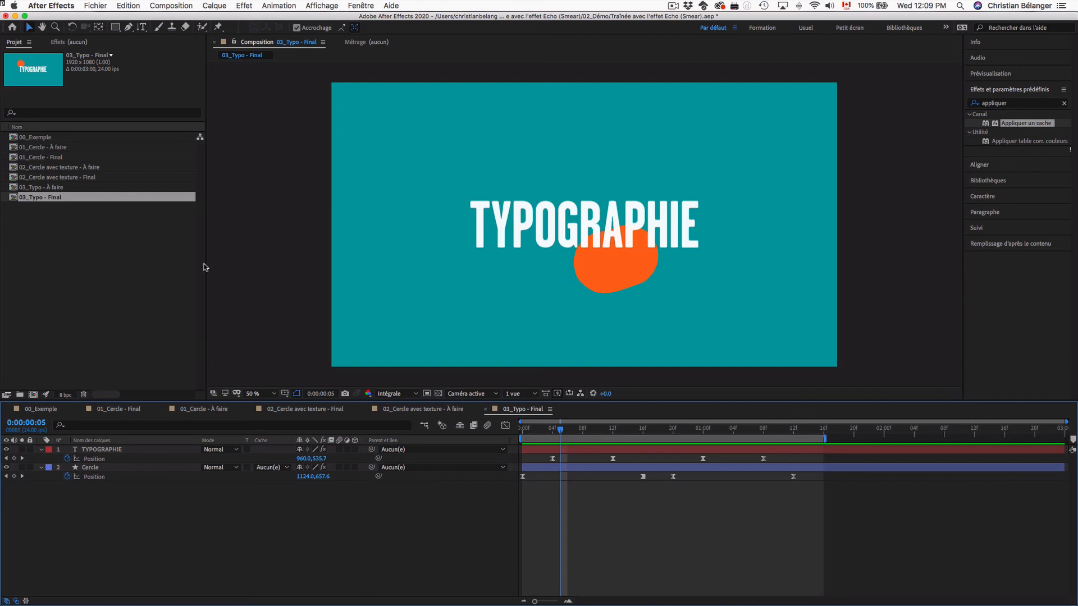
- Open the 03_Typo - À faire composition and apply the Echo effect to its TYPOGRAPHIE layer
{"action": "double_click", "coordinate": [53, 188]}
{"action": "left_click", "coordinate": [112, 451]}
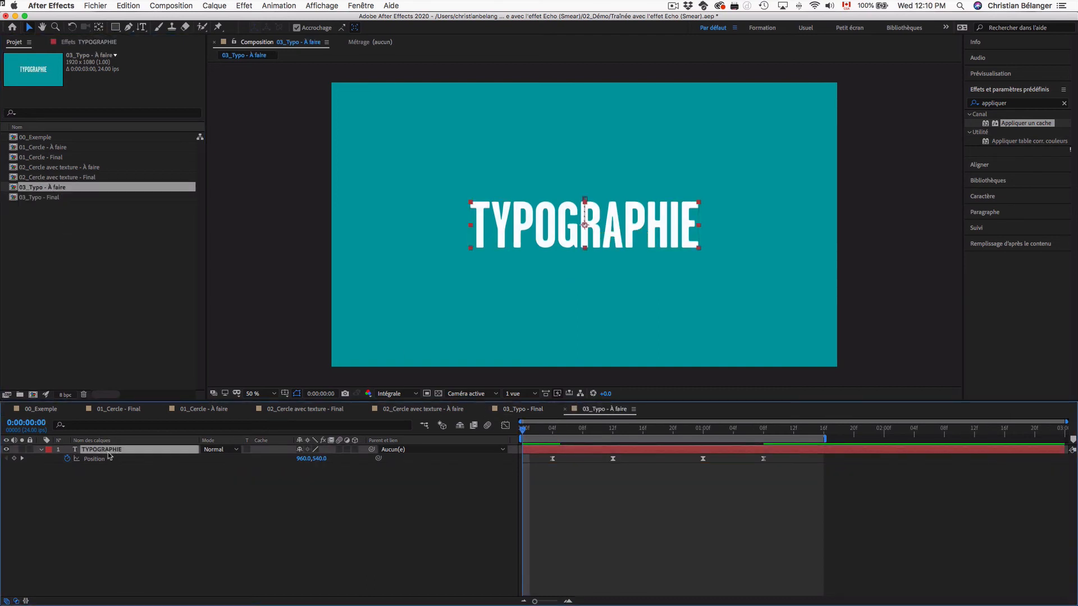
{"action": "left_click", "coordinate": [1018, 103]}
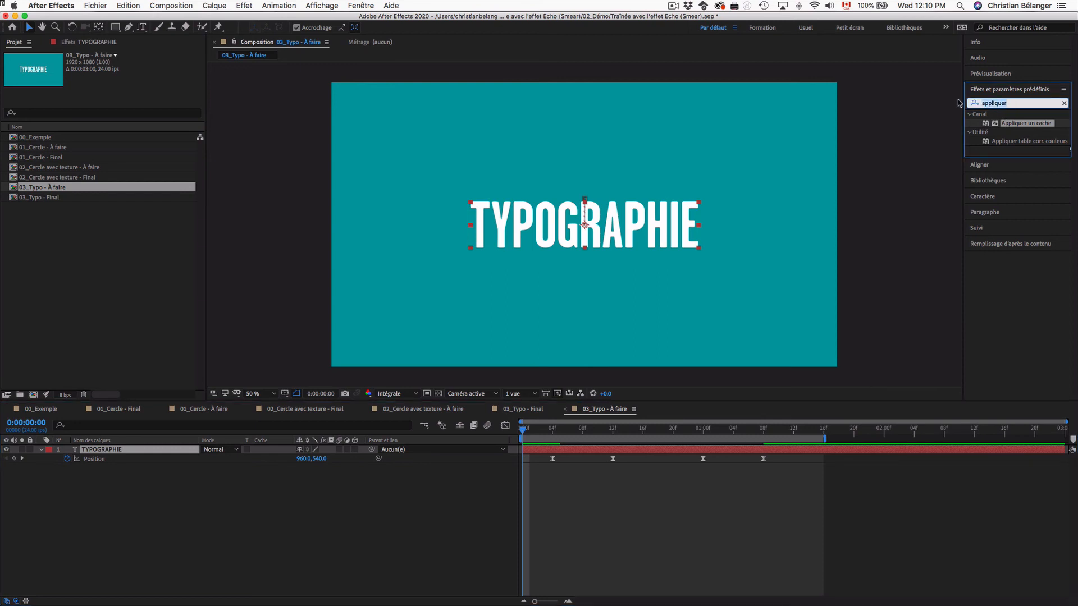
{"action": "type", "text": "echo"}
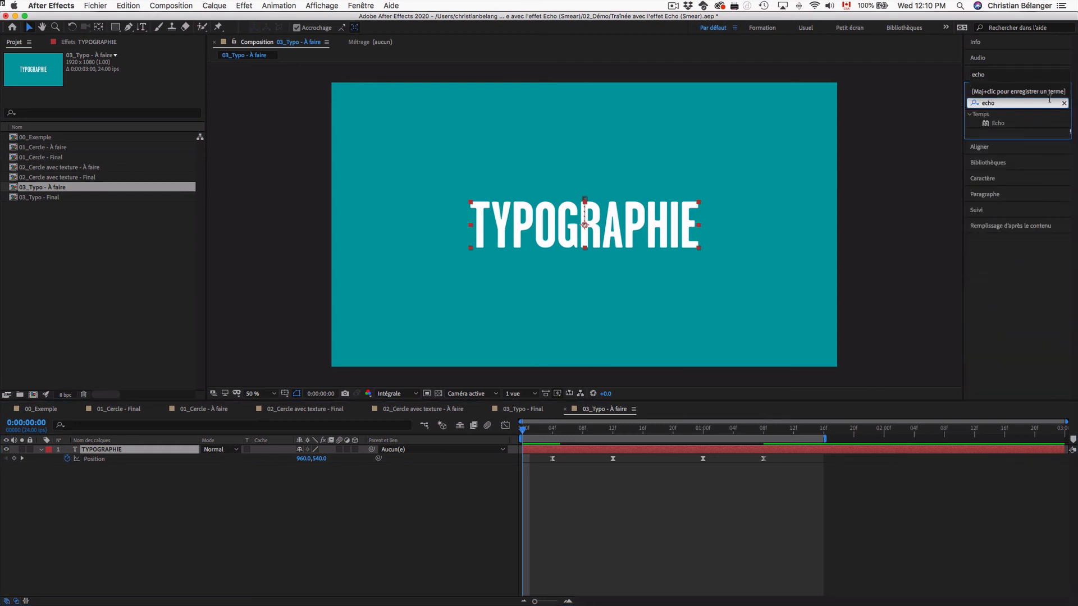
{"action": "left_click_drag", "start_coordinate": [994, 124], "coordinate": [128, 449]}
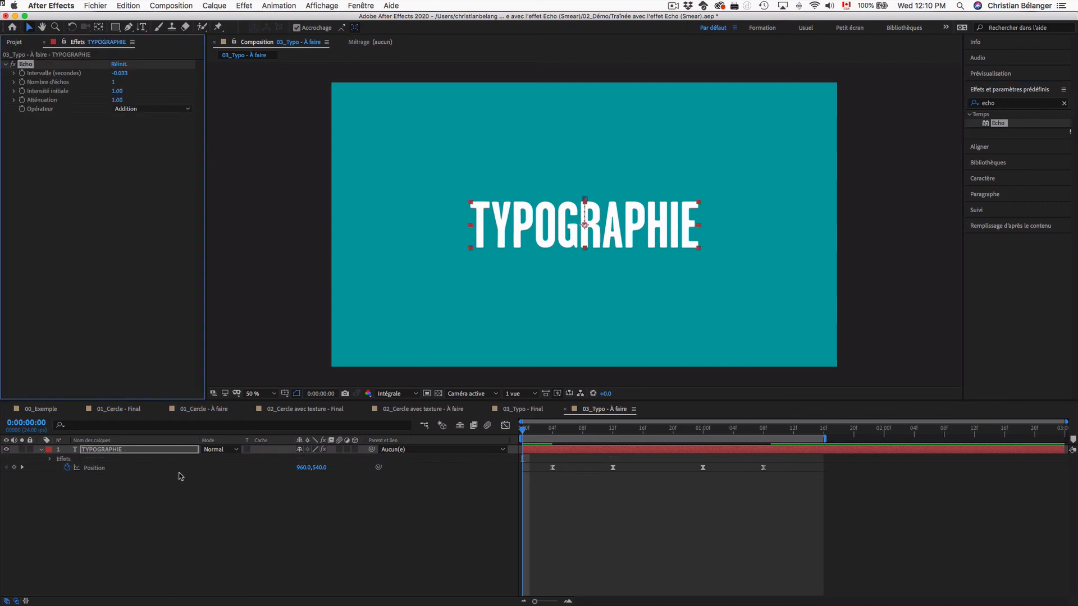
- Set the Echo effect's Nombre d'échos to 10 on the TYPOGRAPHIE layer and preview the text animation
{"action": "left_click", "coordinate": [114, 82]}
{"action": "type", "text": "10"}
{"action": "key", "text": "Return"}
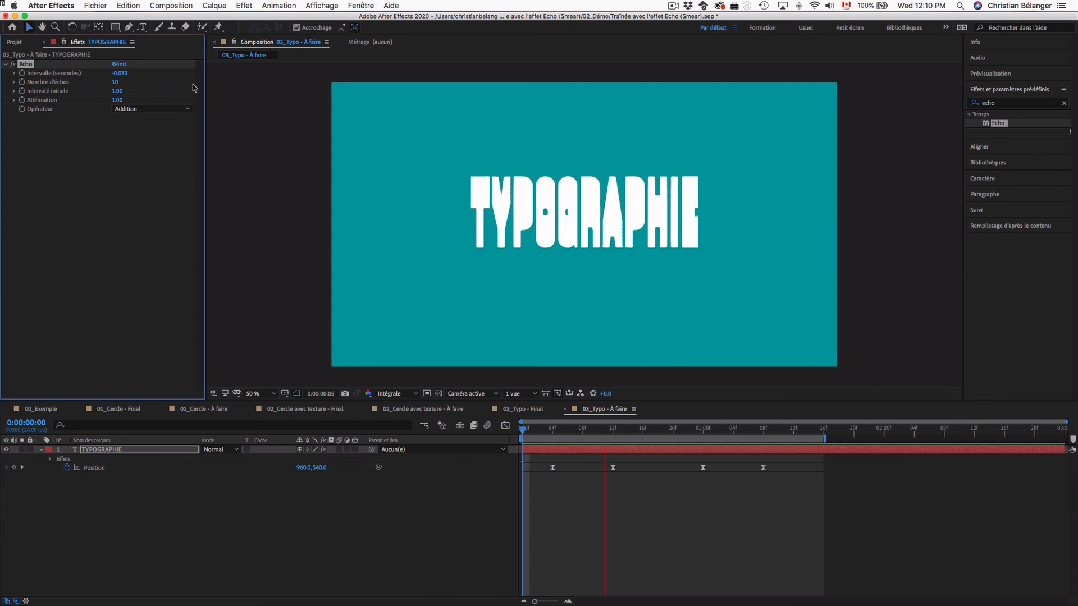
{"action": "key", "text": "space"}
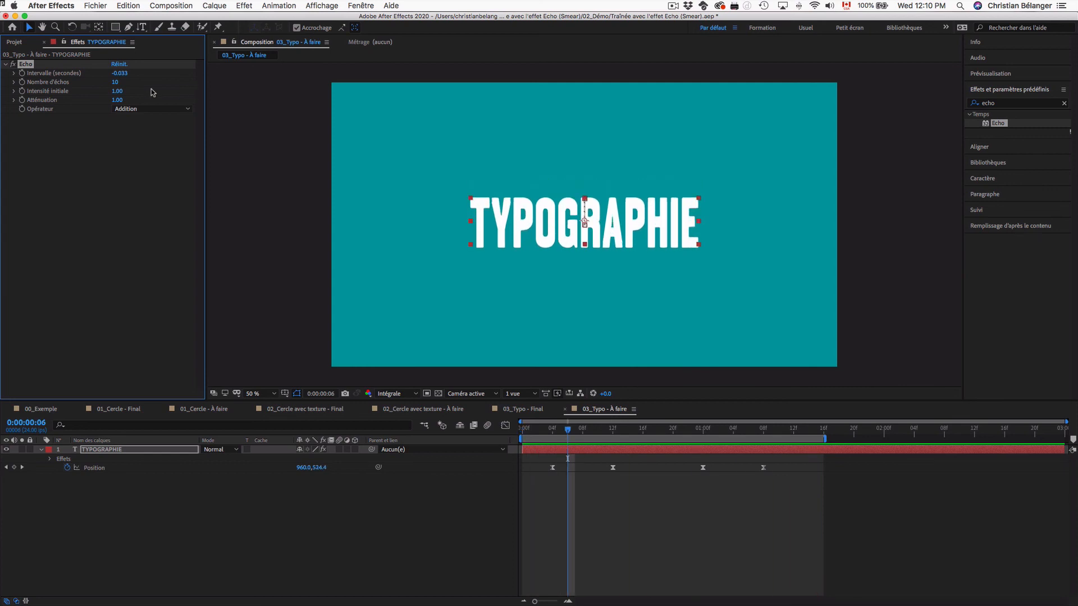
- Set the Echo effect's Intervalle (secondes) to -0.005 and check the text trail along the timeline
{"action": "left_click", "coordinate": [118, 73]}
{"action": "left_click", "coordinate": [123, 74]}
{"action": "left_click_drag", "start_coordinate": [124, 74], "coordinate": [164, 74]}
{"action": "type", "text": "05"}
{"action": "key", "text": "Return"}
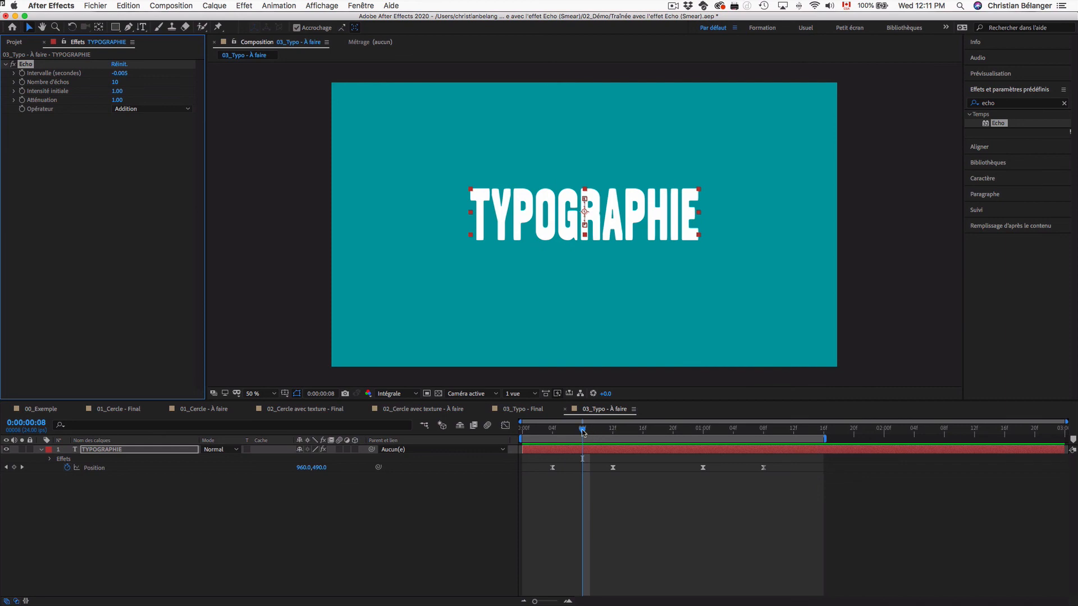
{"action": "key", "text": "space"}
{"action": "left_click_drag", "start_coordinate": [635, 435], "coordinate": [657, 435]}
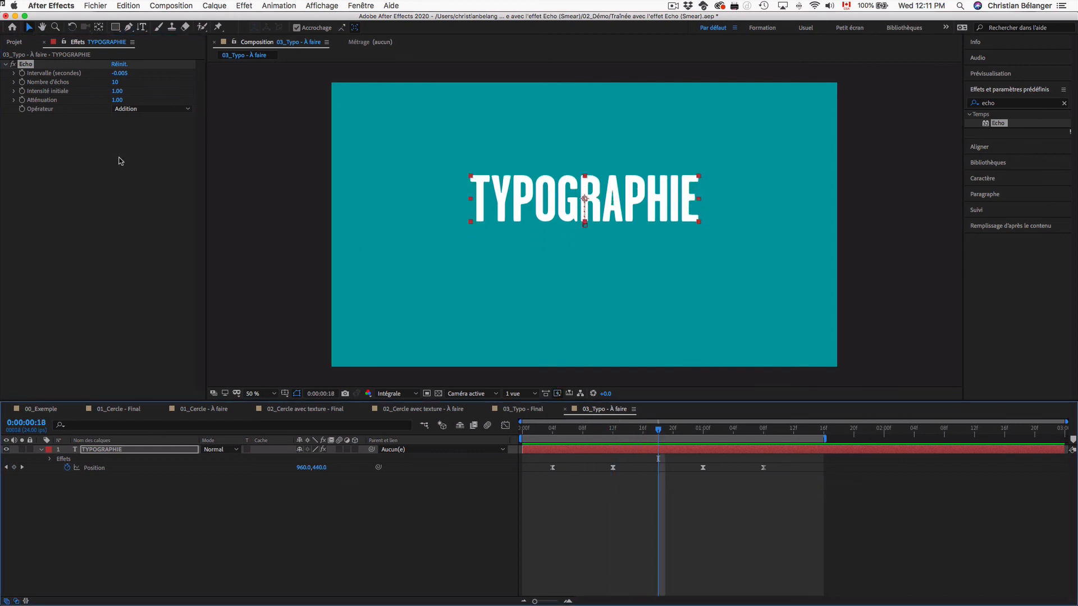
- Set the Echo effect's Intensité initiale to 0.25, inspect the text at 0:00:00:08 and preview the animation from the start
{"action": "left_click", "coordinate": [117, 91]}
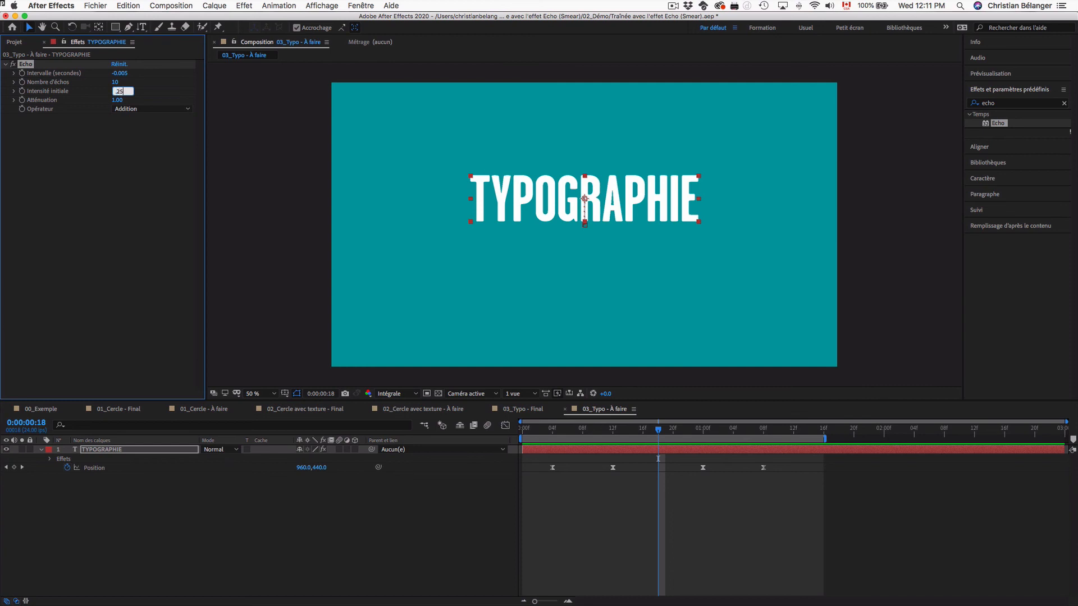
{"action": "key", "text": "Return"}
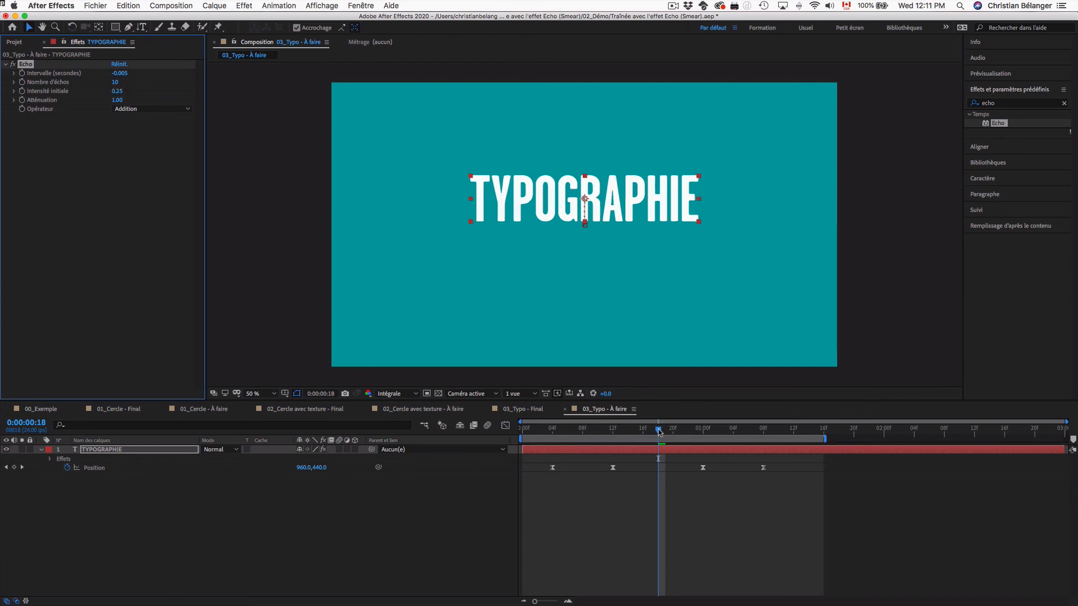
{"action": "left_click_drag", "start_coordinate": [658, 430], "coordinate": [583, 431]}
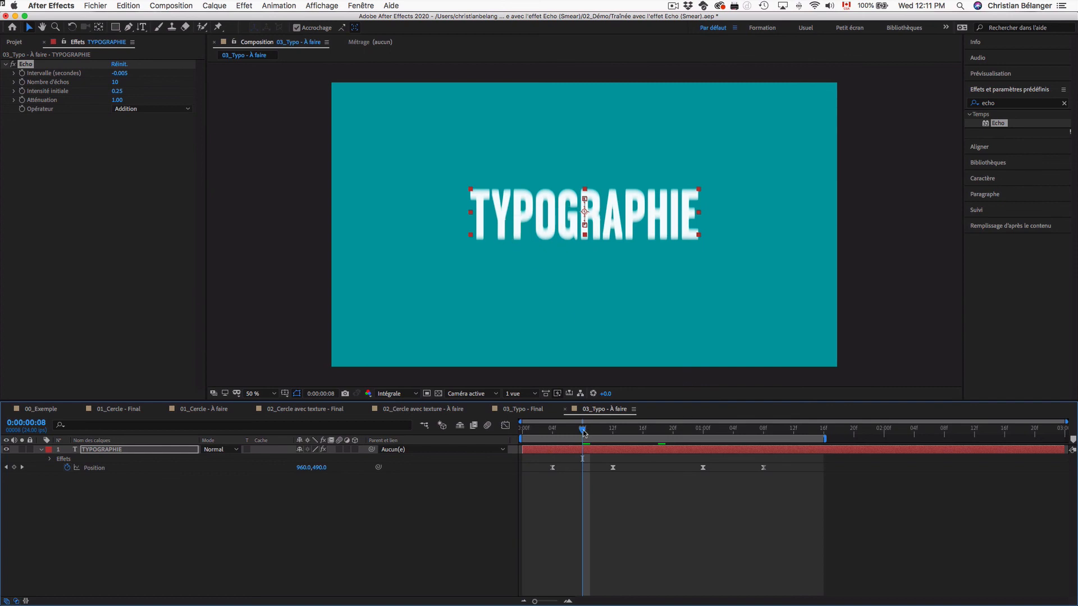
{"action": "left_click_drag", "start_coordinate": [583, 430], "coordinate": [522, 431]}
{"action": "key", "text": "space"}
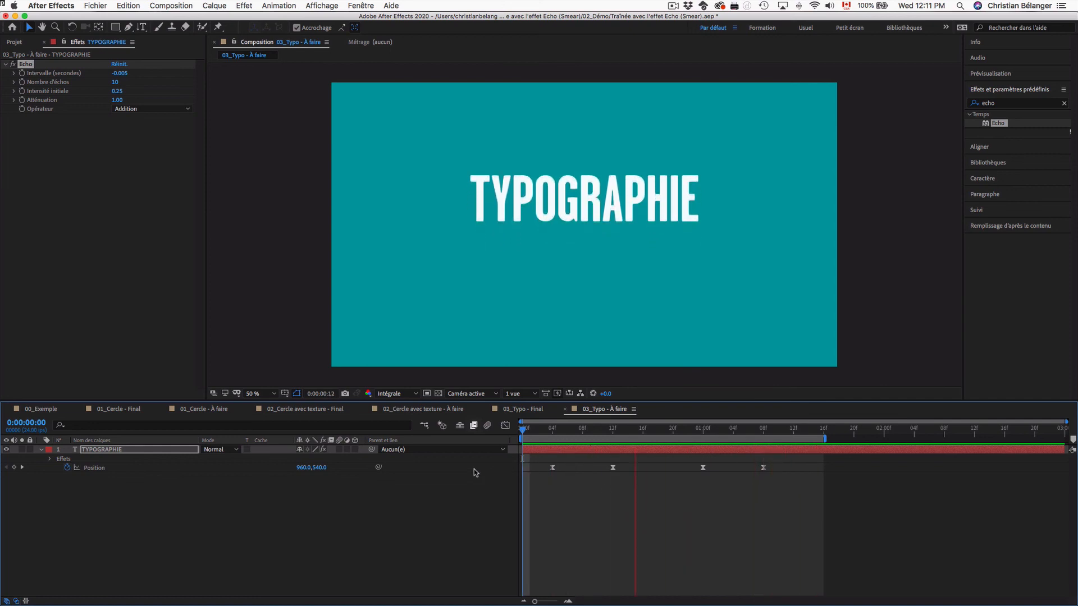
{"action": "key", "text": "space"}
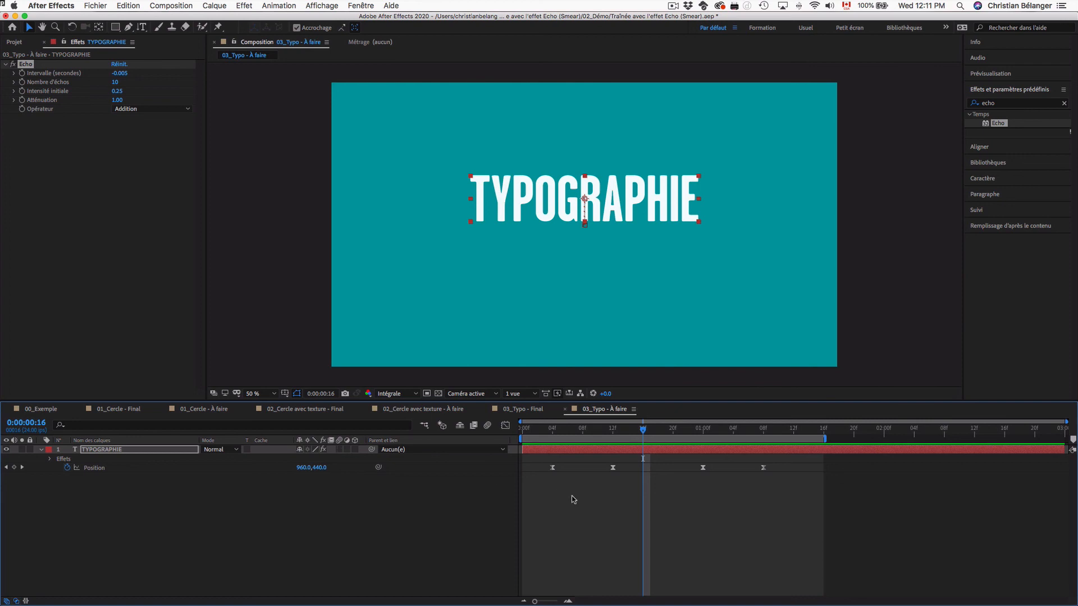
{"action": "key", "text": "space"}
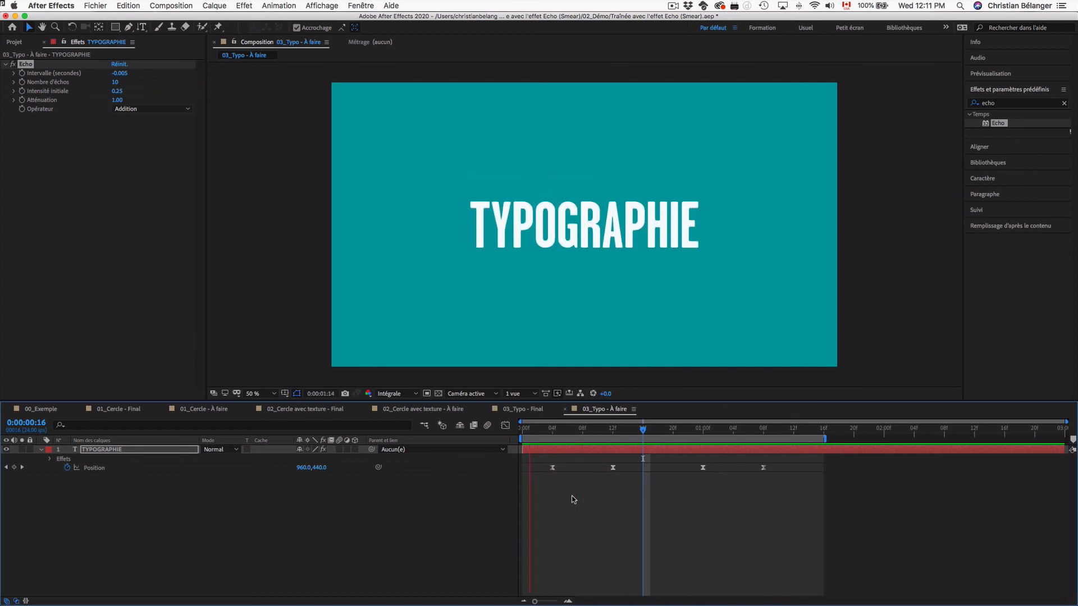
{"action": "key", "text": "space"}
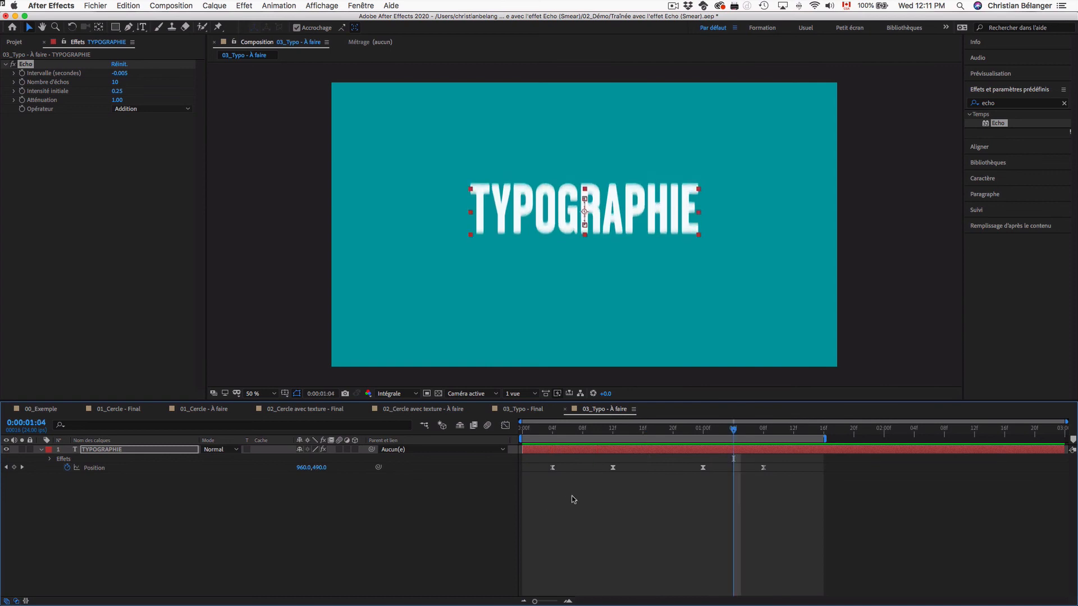